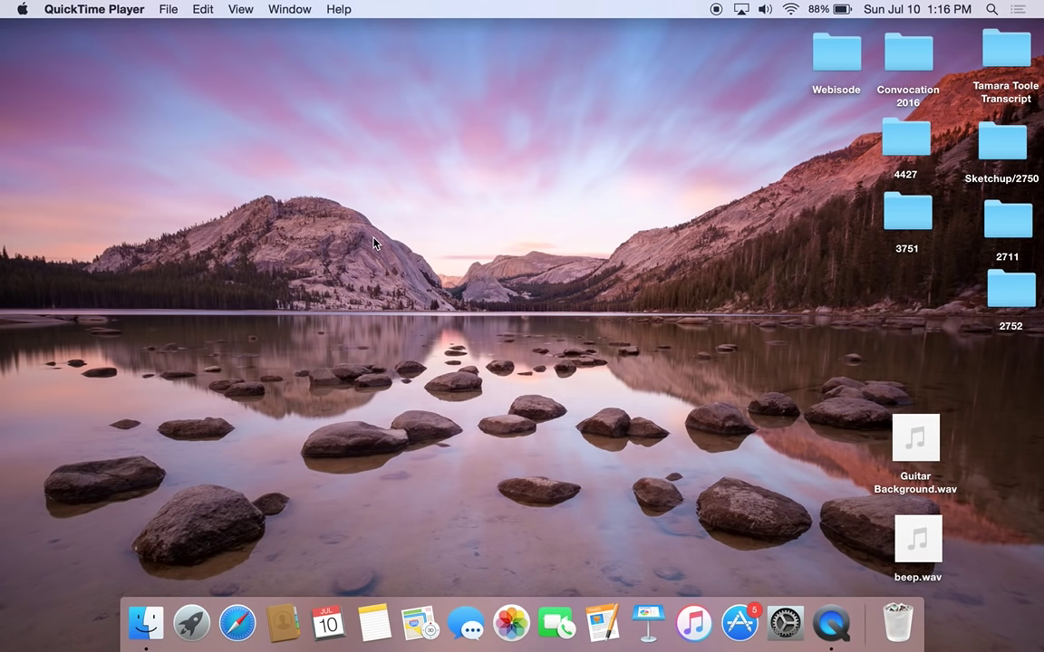
- Search the web for "mixpad" in Safari and review the features and download options on NCH Software's MixPad page
click(237, 618)
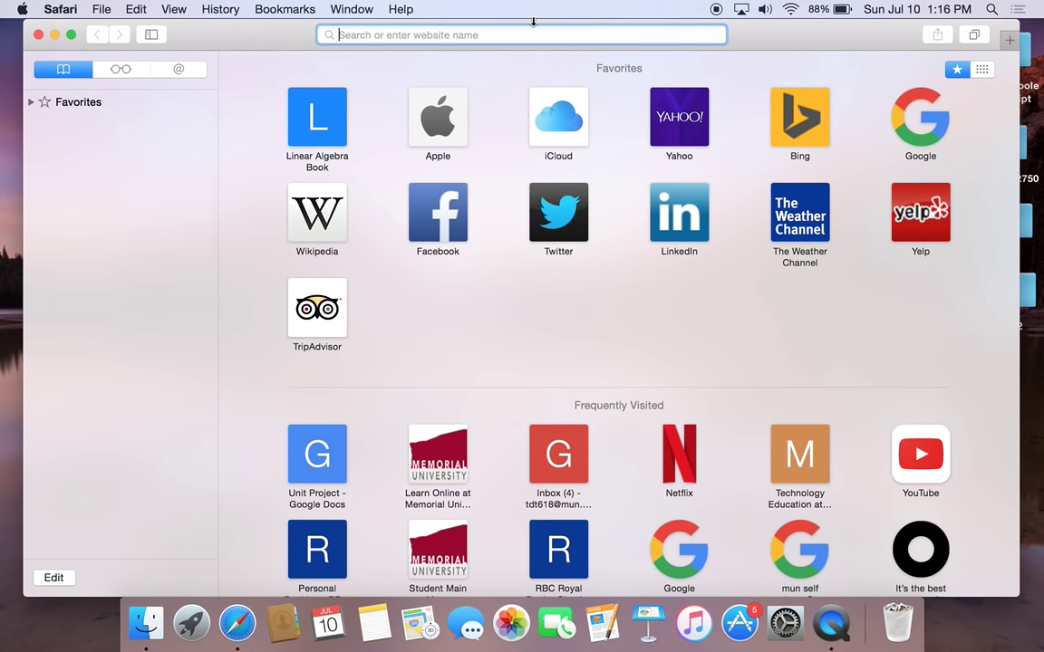
text(mixp)
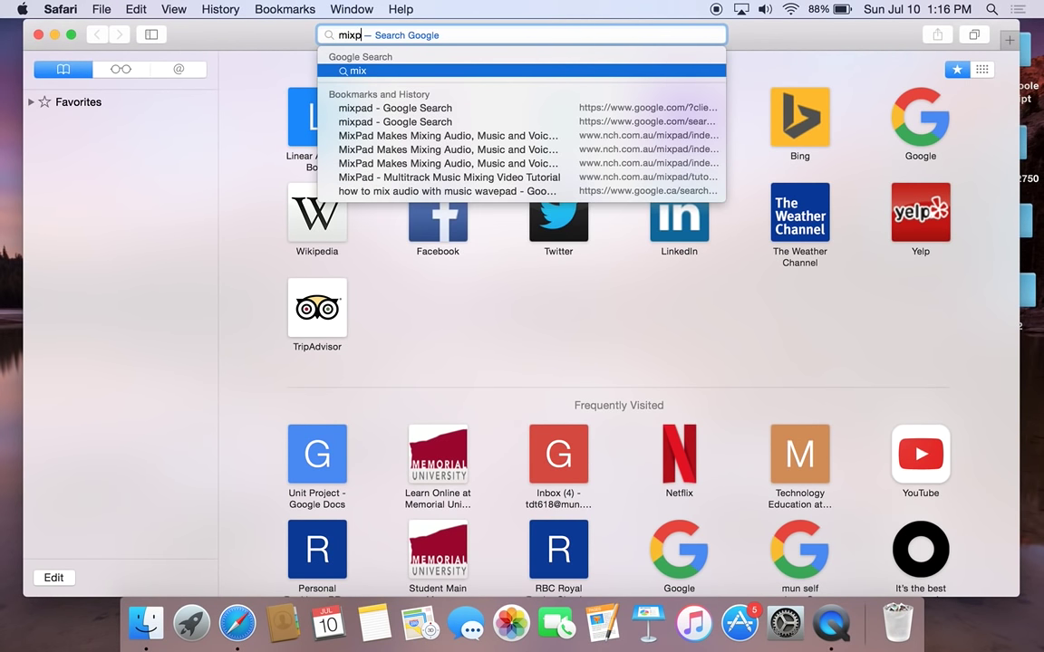
text(ad)
key(Return)
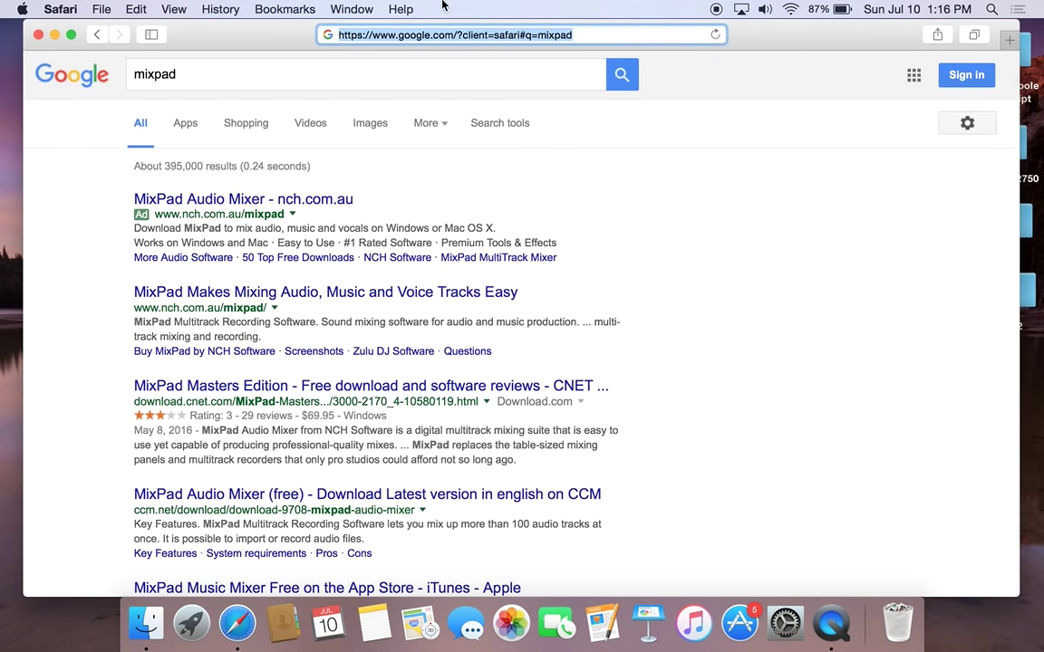
click(209, 200)
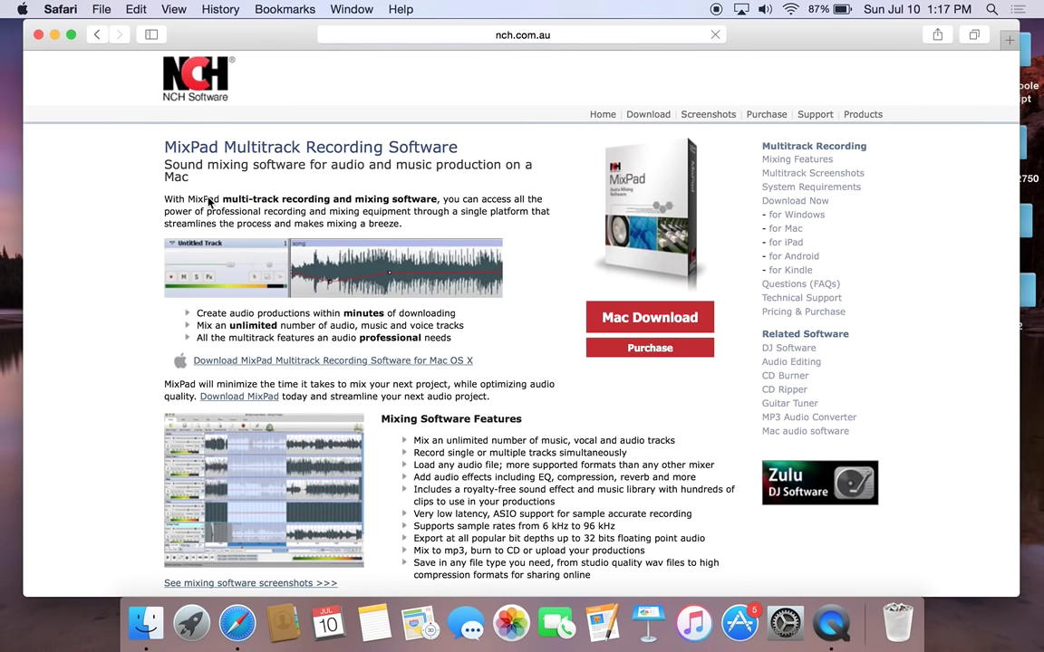
scroll(261, 376, down, 10)
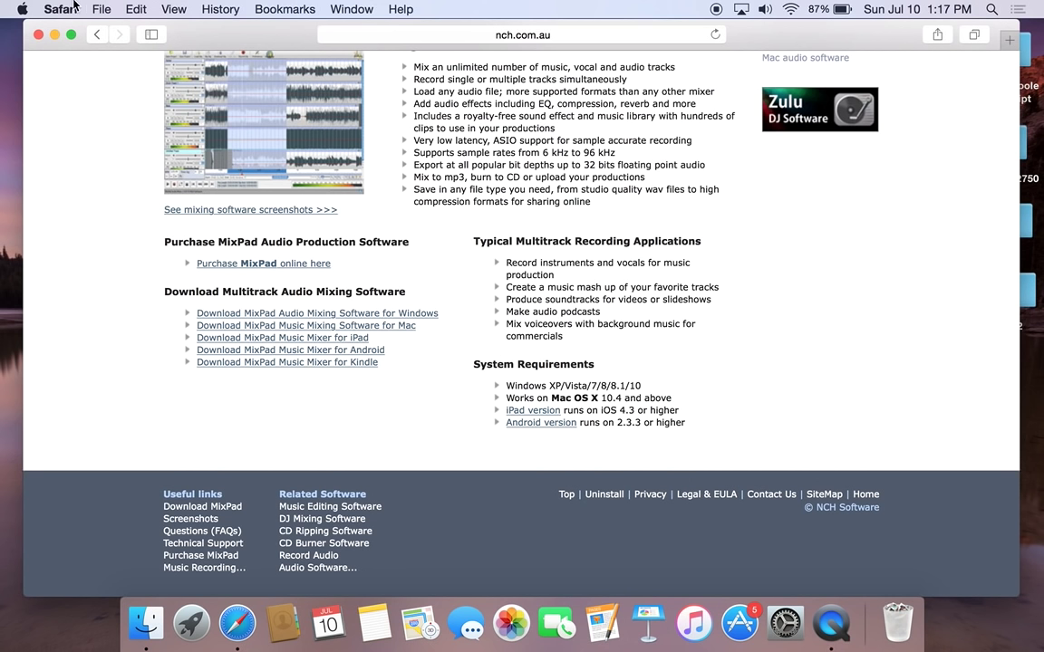
- Close the browser window and launch MixPad
click(38, 34)
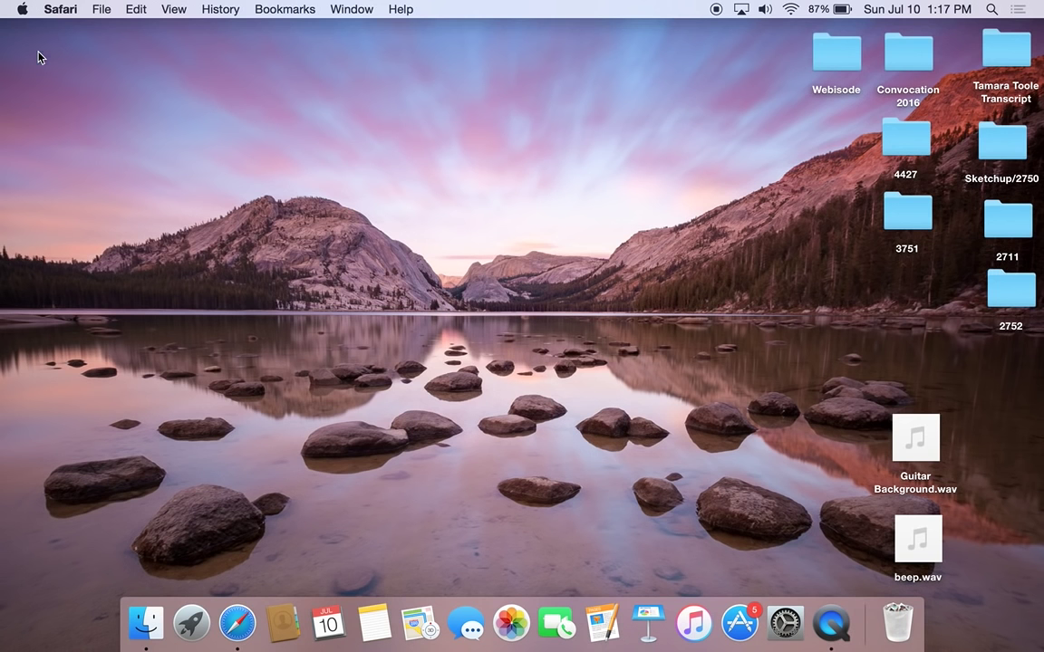
click(193, 634)
click(140, 267)
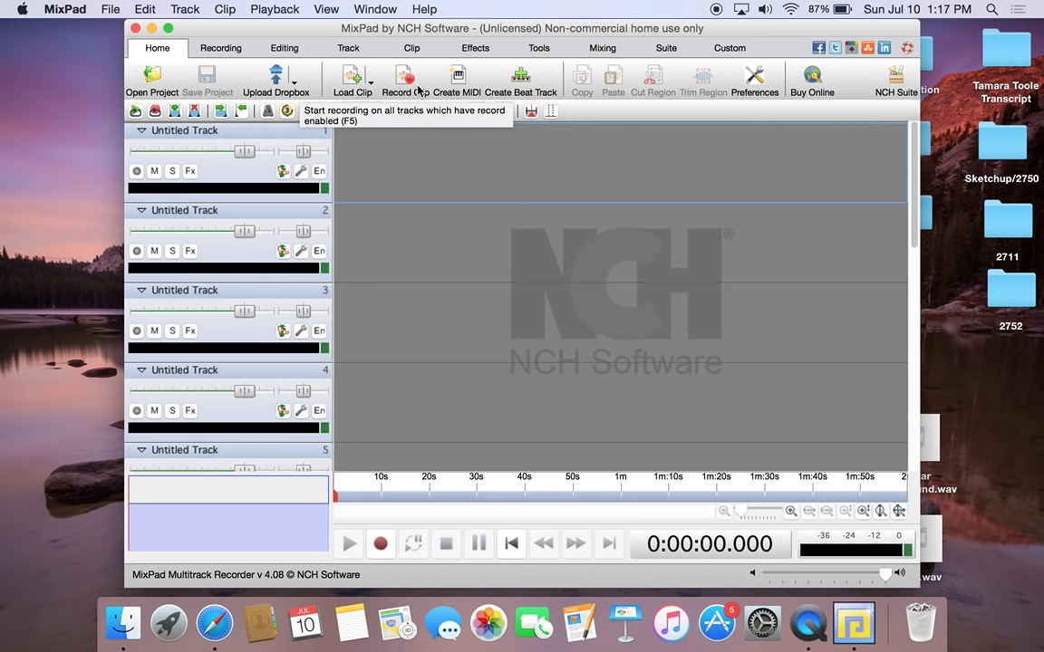
- Examine the editing, track, clip, effects, tools and mixing commands, returning to the home commands
click(290, 54)
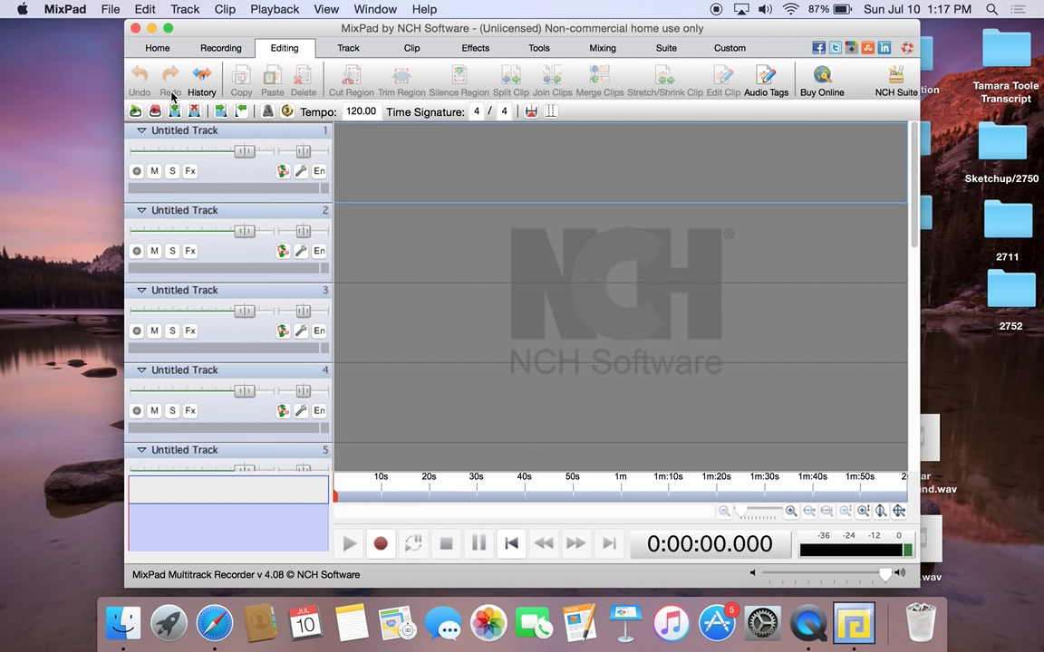
click(352, 49)
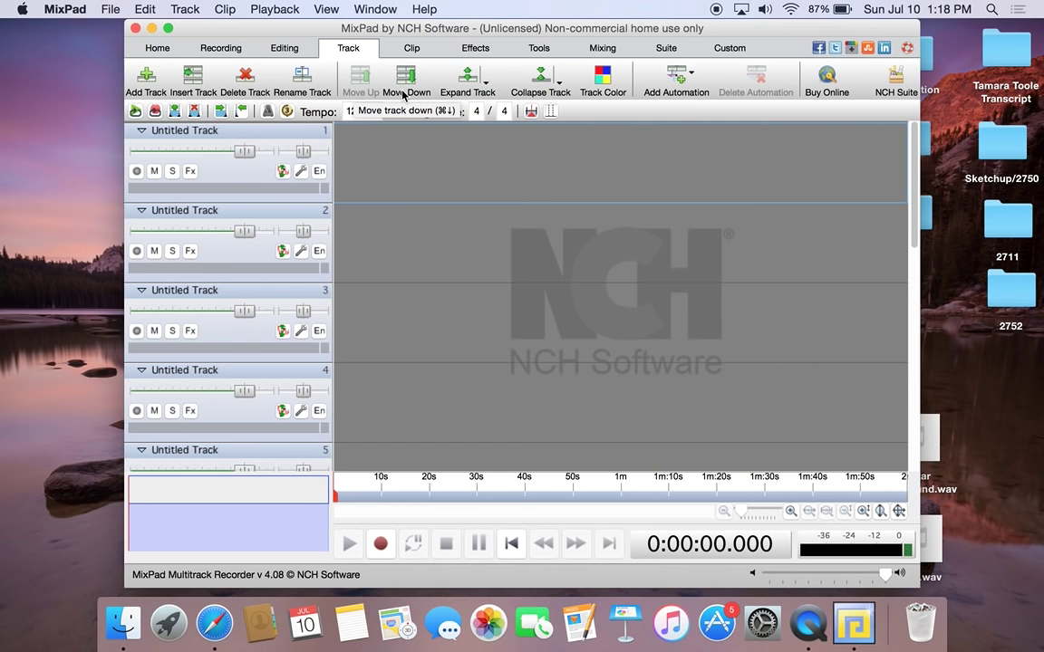
click(417, 49)
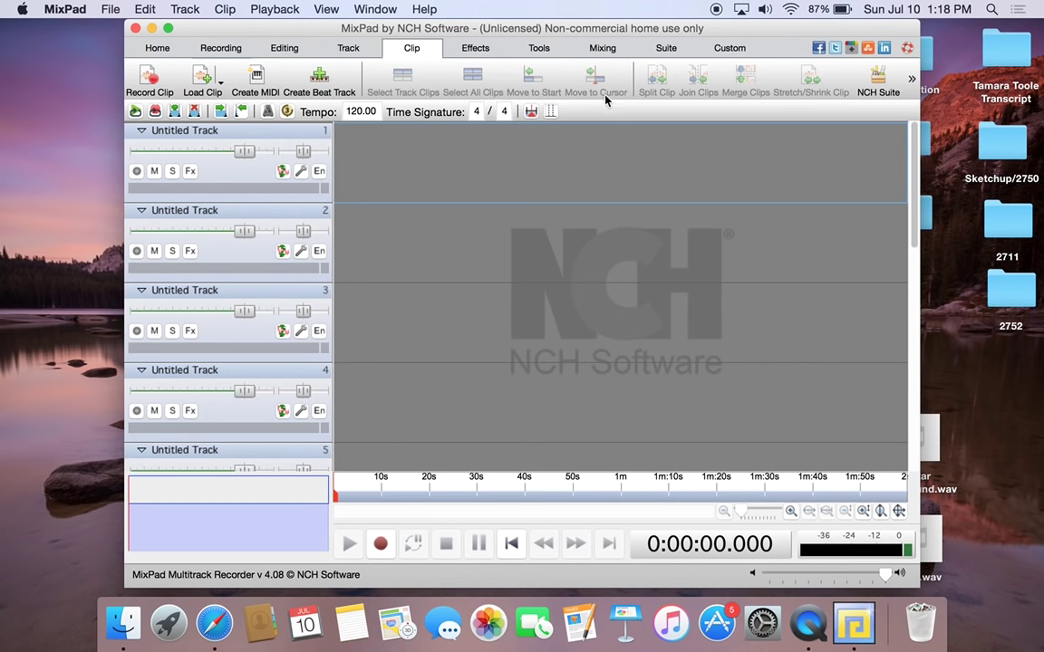
click(477, 48)
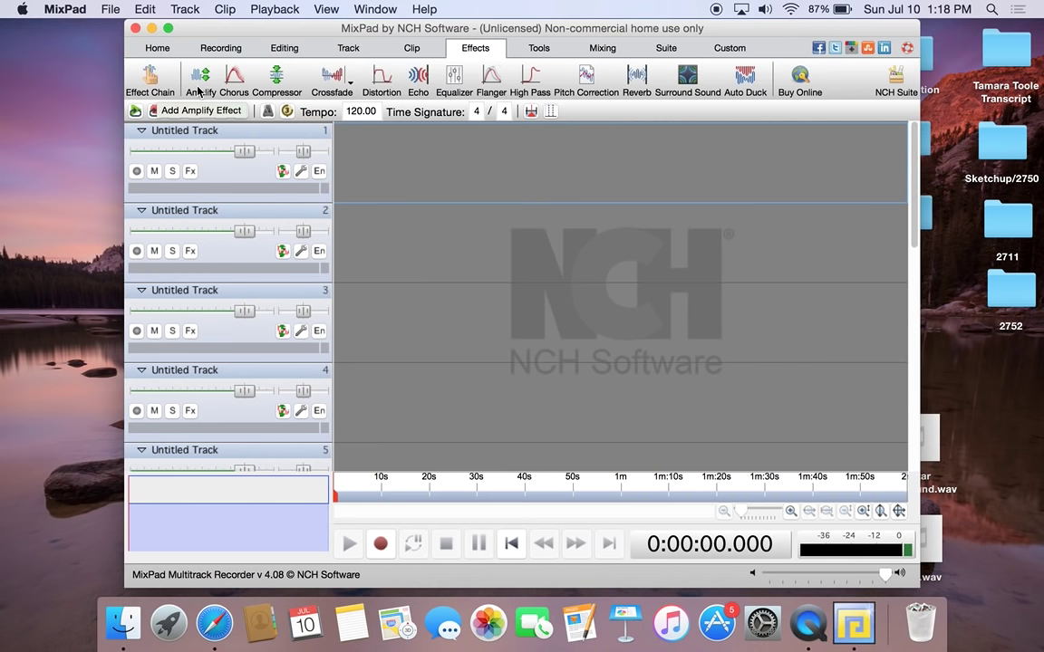
click(525, 53)
click(600, 44)
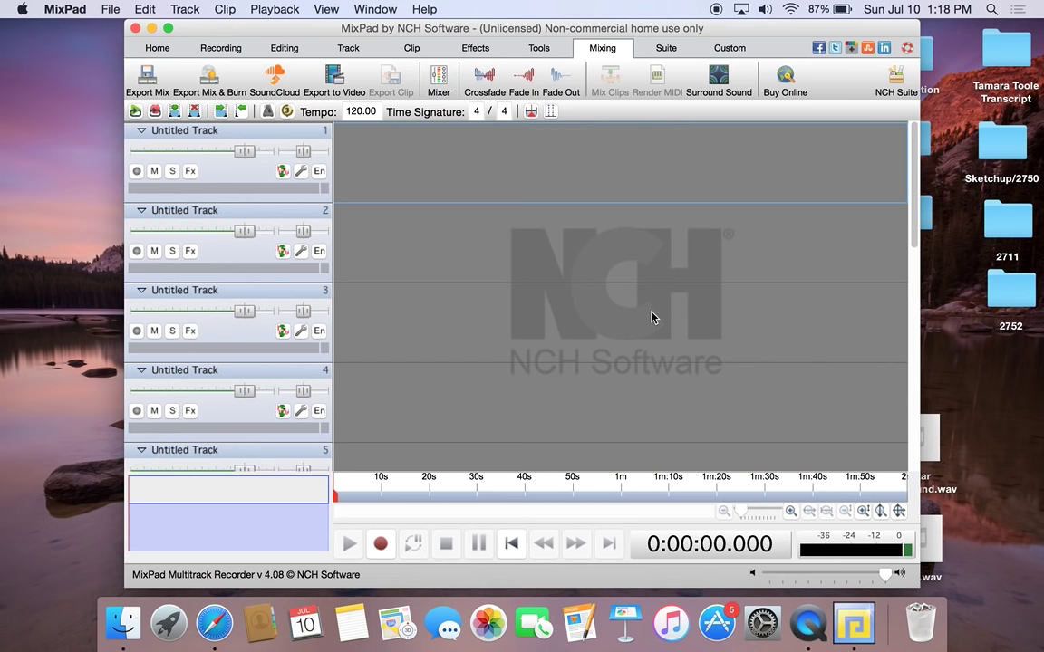
click(157, 48)
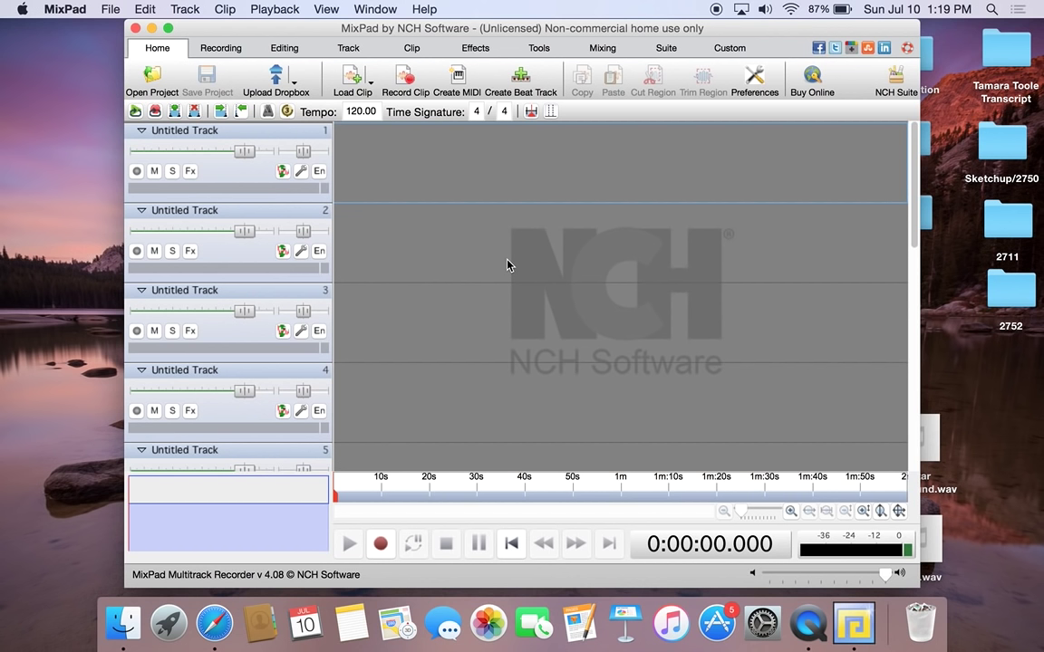
- Enable recording on track 1 and record a voice clip of about 10 seconds
click(203, 129)
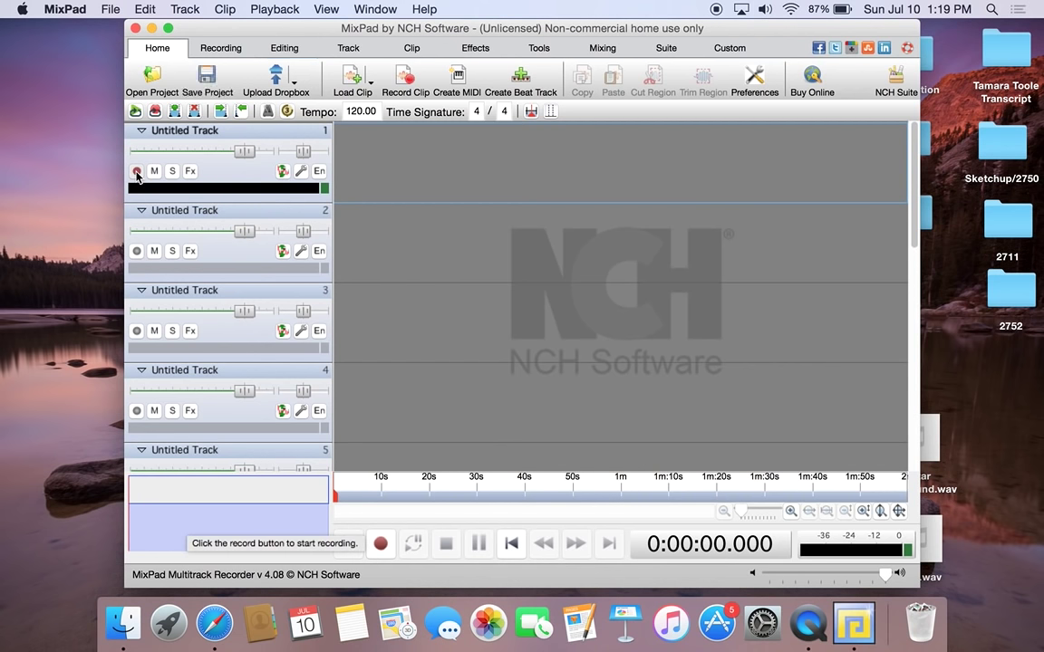
click(137, 171)
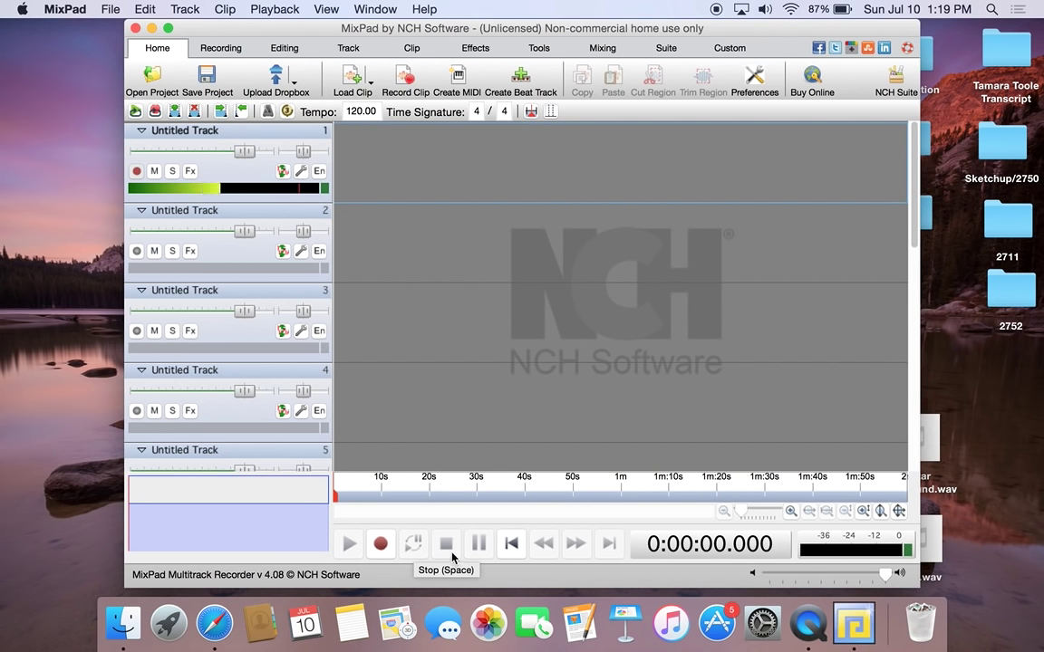
click(381, 547)
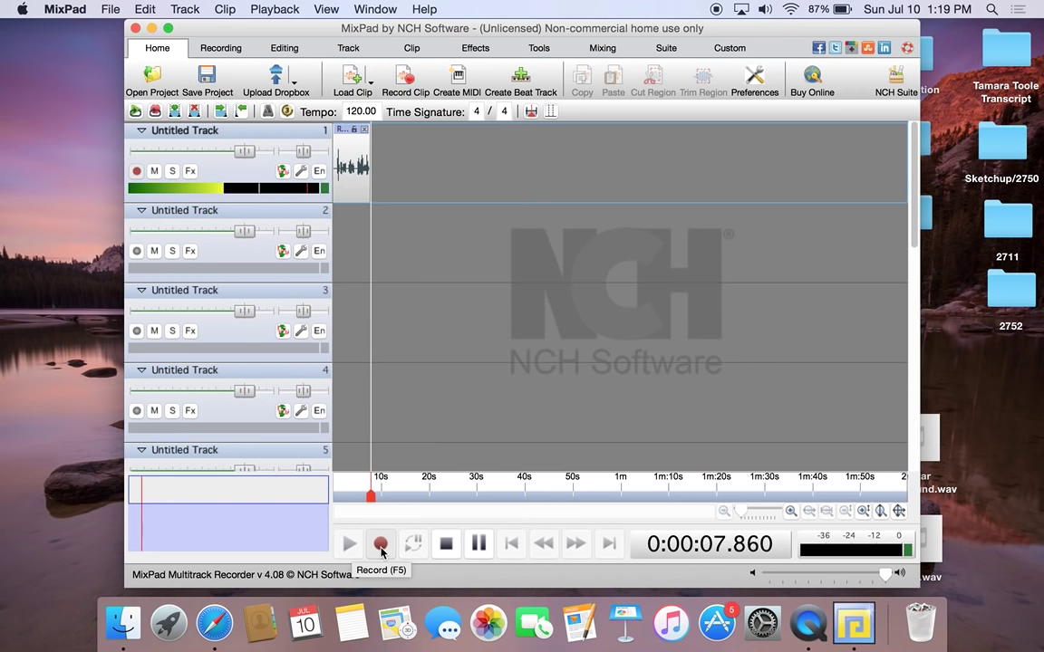
click(445, 544)
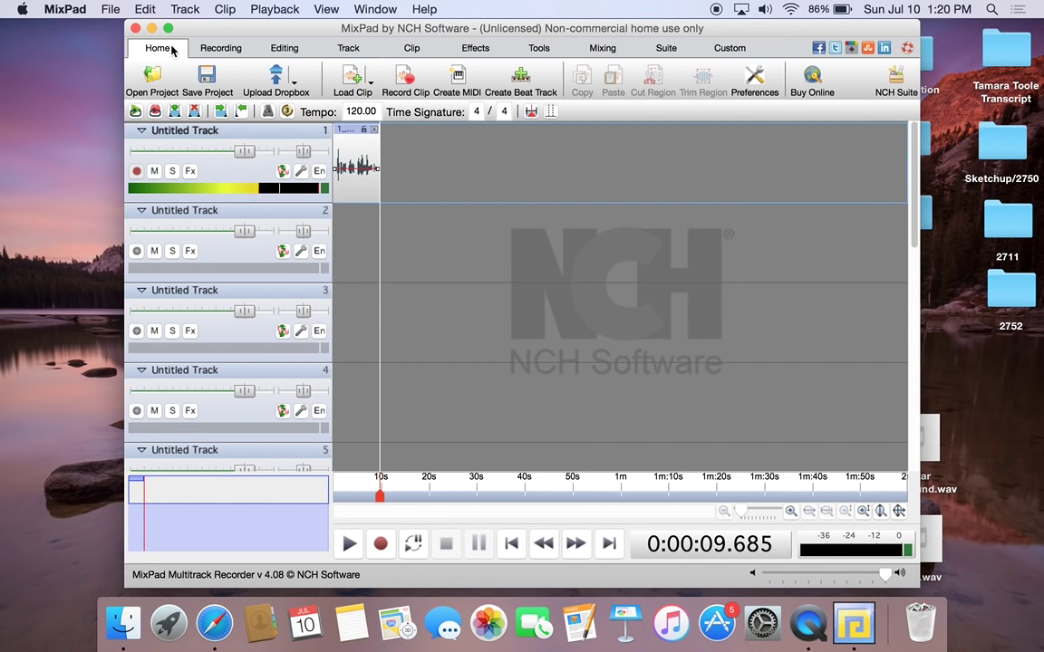
- Load the sound clip Guitar Background.wav from the Desktop into the project
click(356, 76)
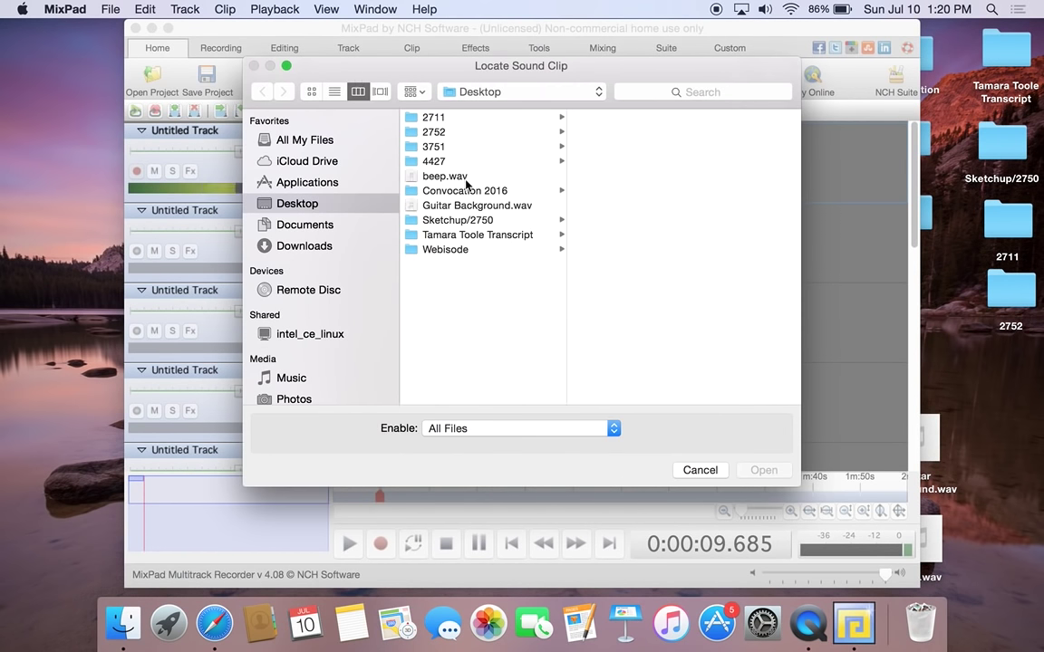
click(473, 206)
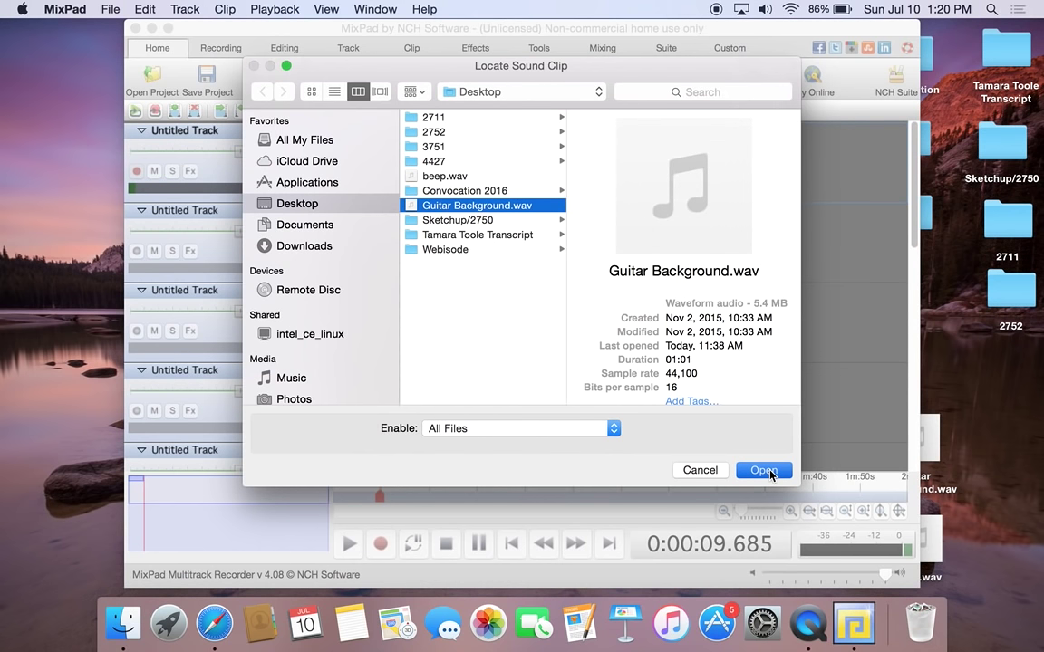
click(764, 470)
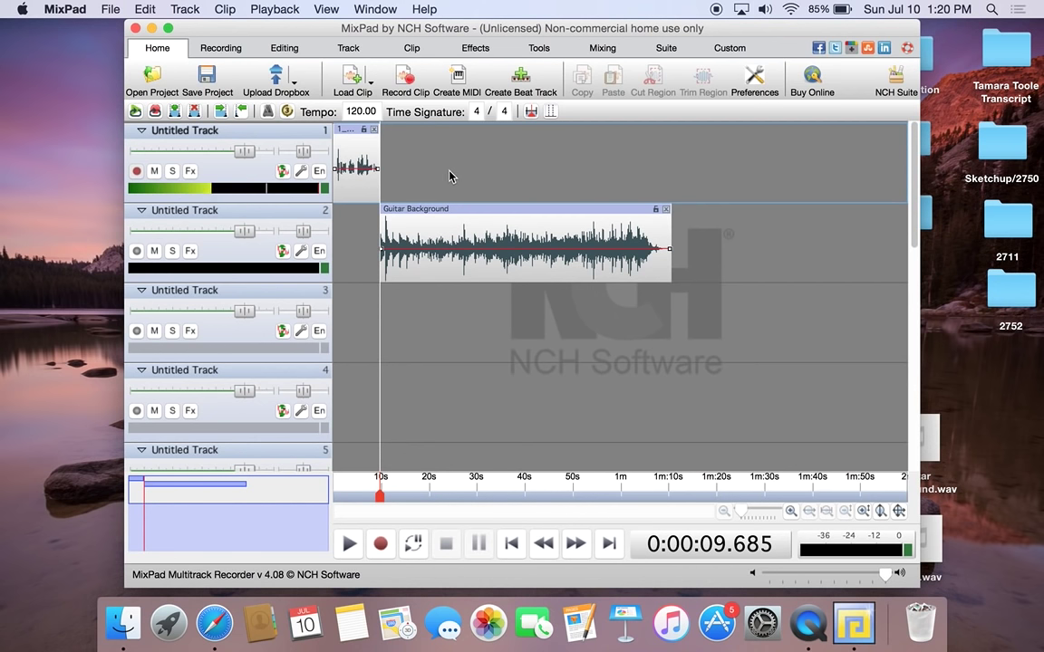
- Move the Guitar Background clip on track 2 to the start of the timeline
click(399, 51)
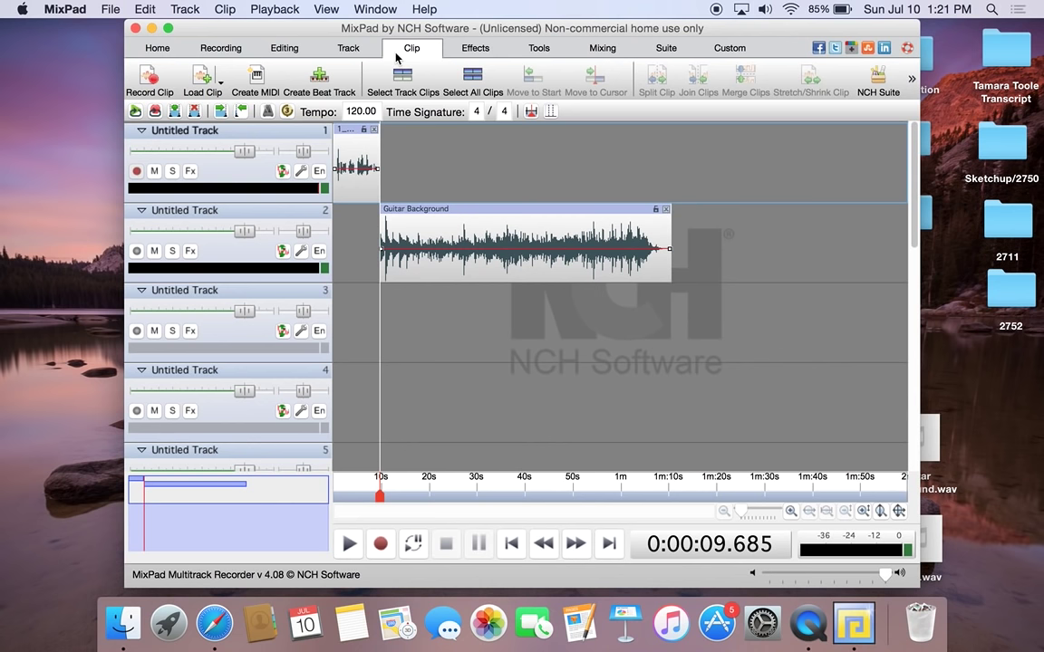
click(363, 154)
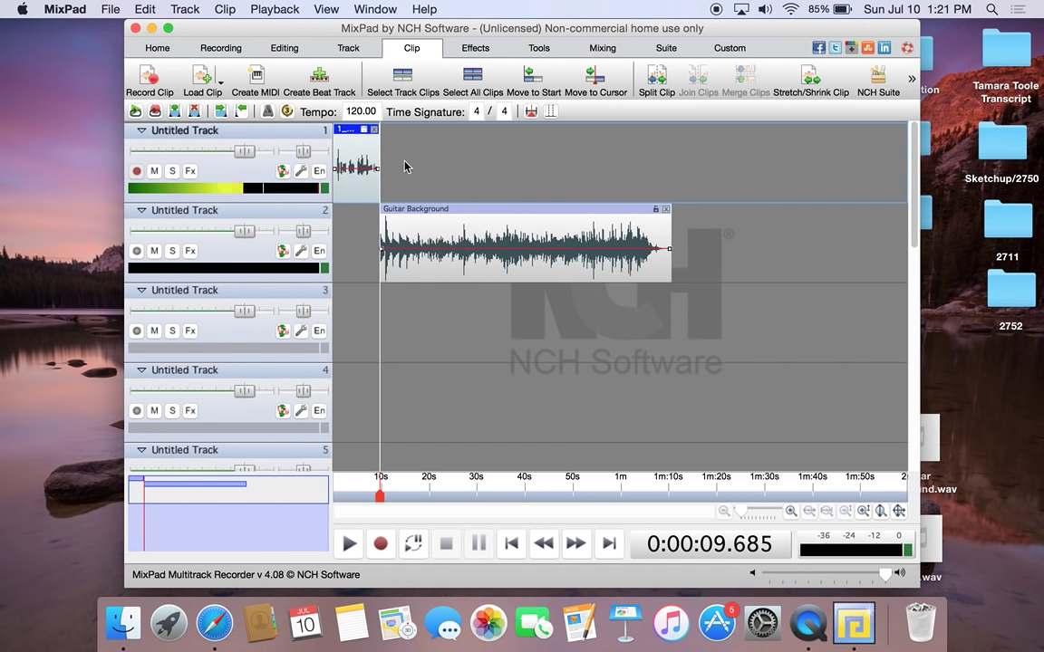
click(404, 214)
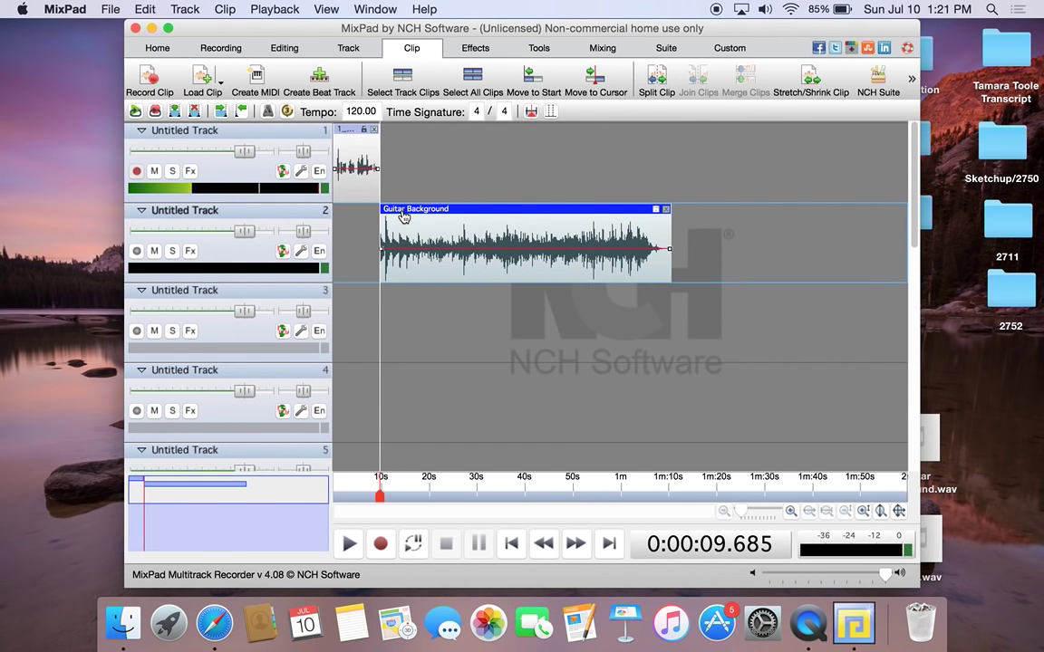
click(533, 89)
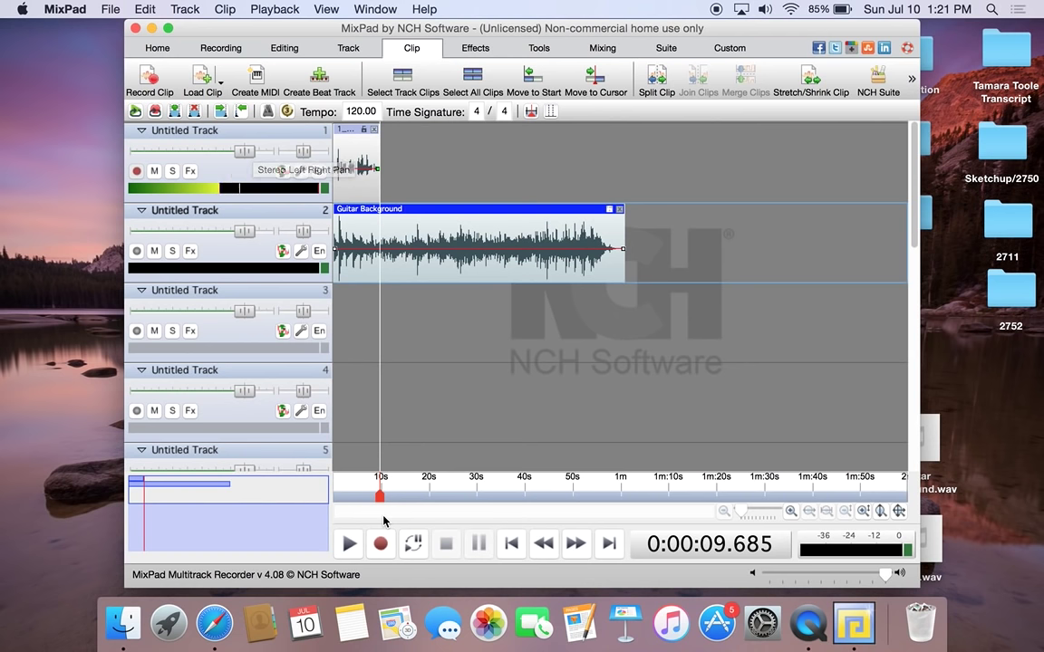
- Play the voice and guitar tracks together from the beginning, stopping after the voice clip ends
drag(380, 500, 334, 500)
click(346, 554)
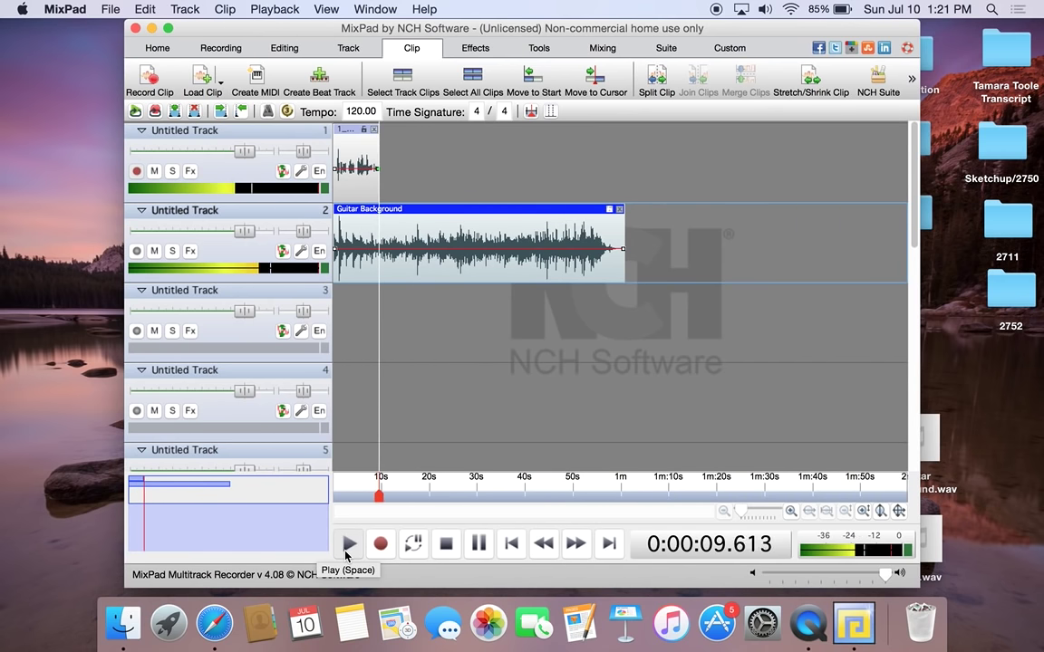
click(445, 546)
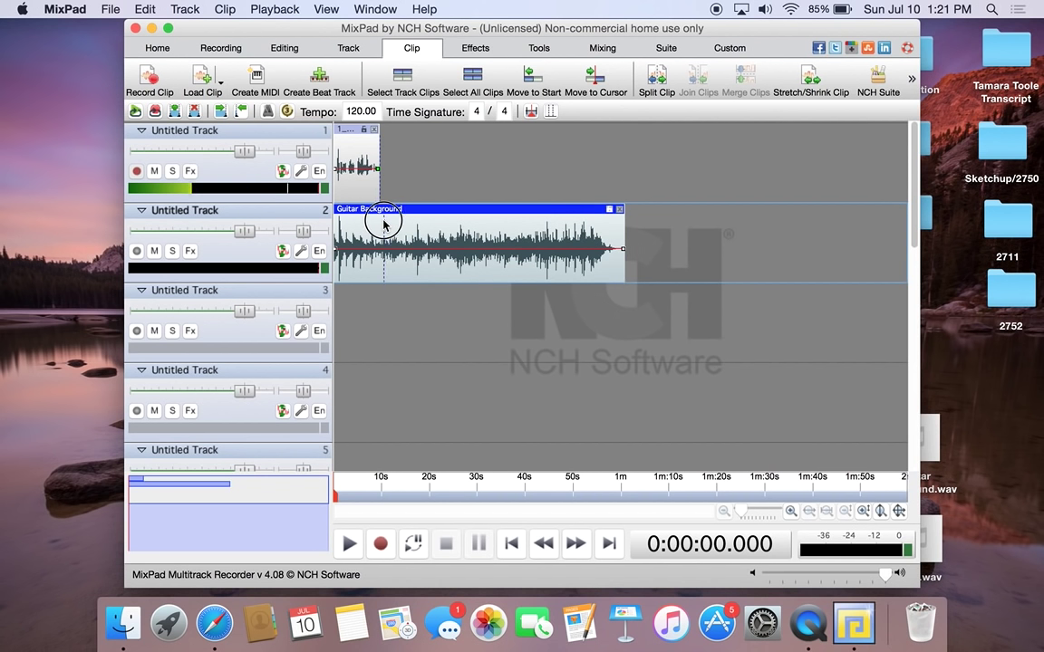
- Trim the Guitar Background clip to end with the voice clip at about 9.87 seconds, and apply an Amplify effect with reduced gain to track 2
drag(381, 225, 381, 225)
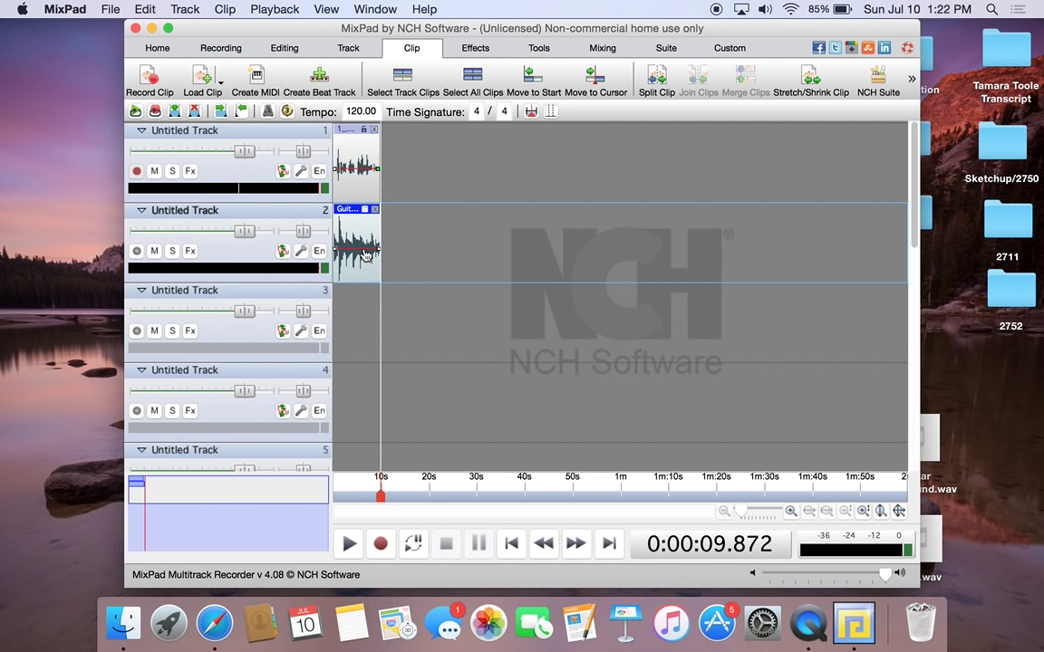
click(192, 256)
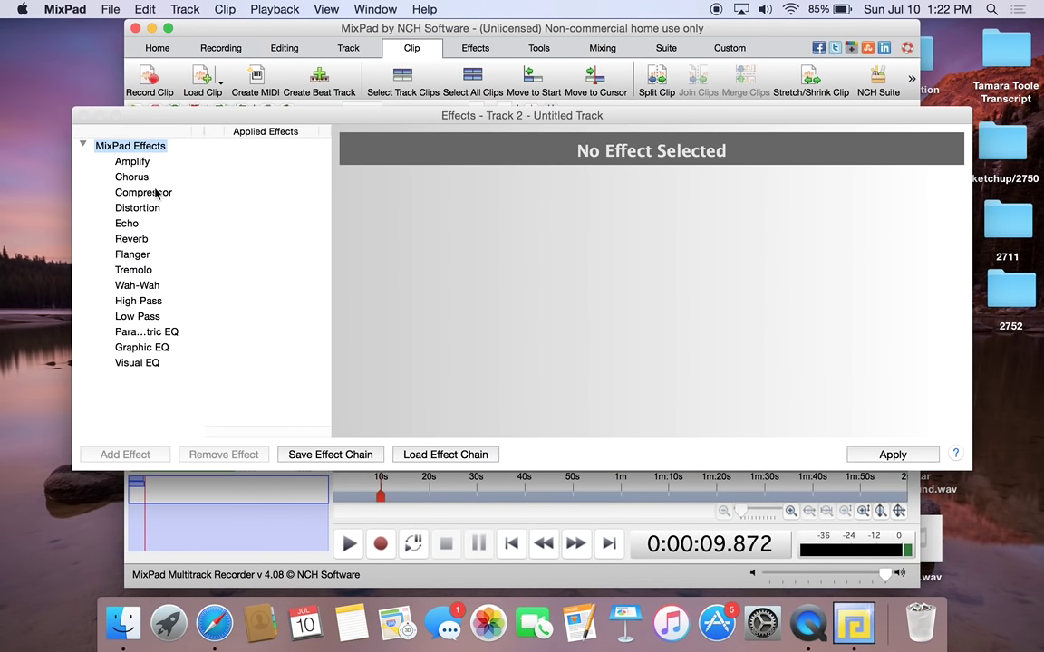
double_click(142, 165)
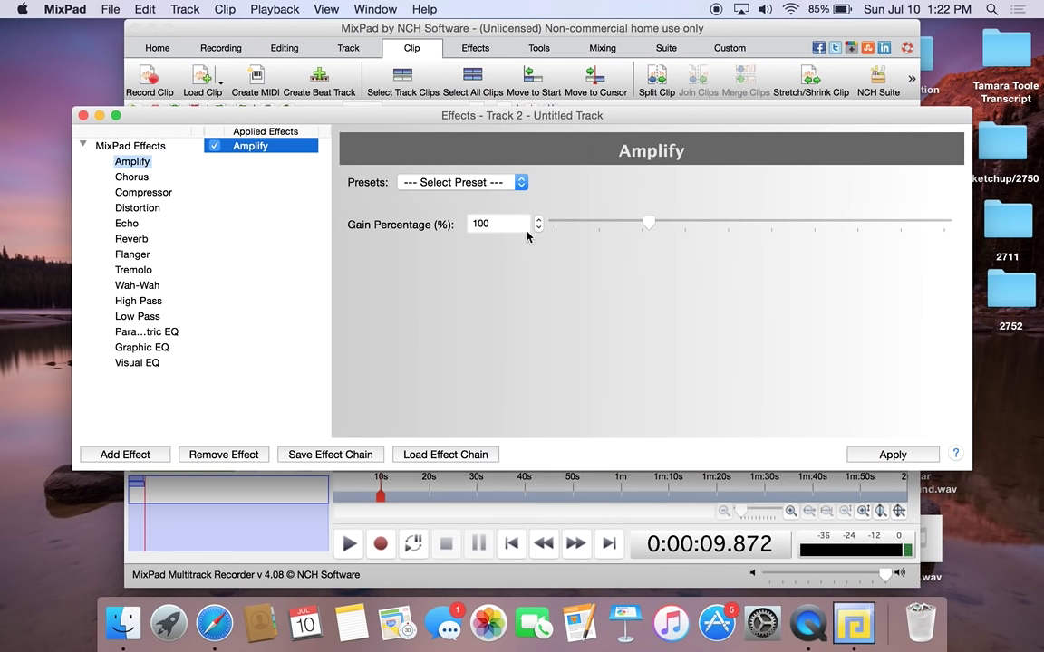
drag(650, 230, 578, 230)
click(900, 457)
click(82, 116)
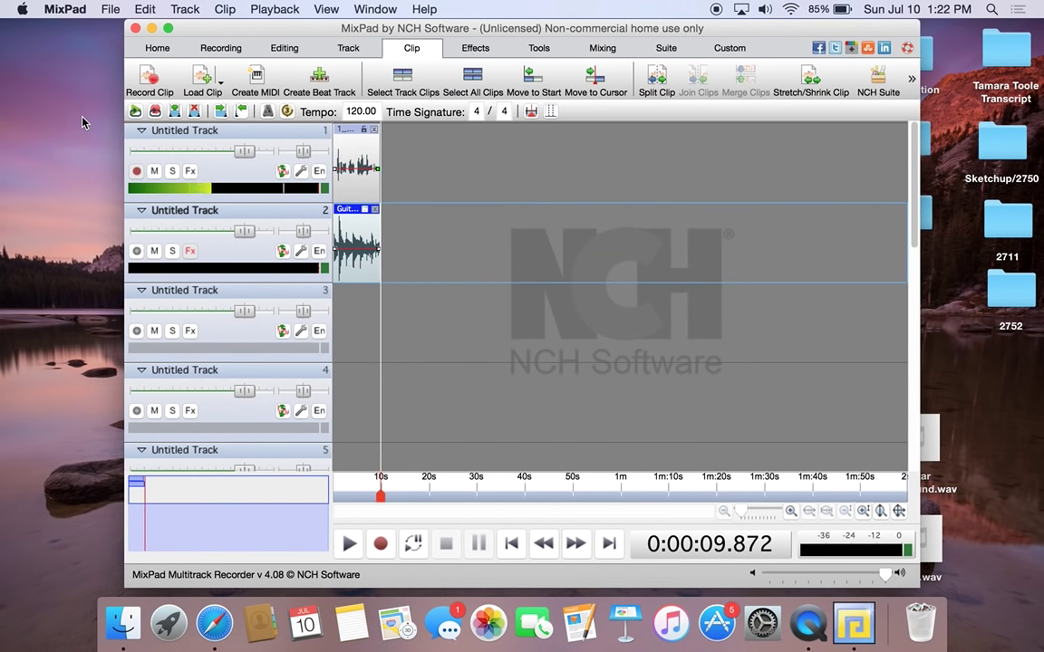
- Play the mix from the beginning to check the quieter guitar against the voice recording
drag(380, 496, 336, 504)
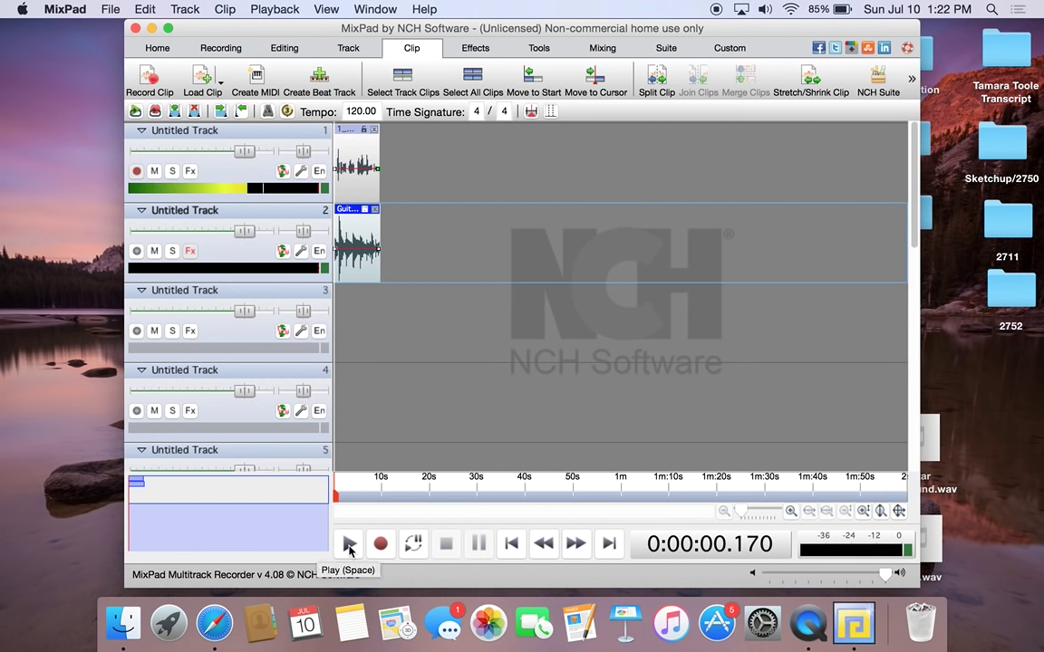
click(349, 544)
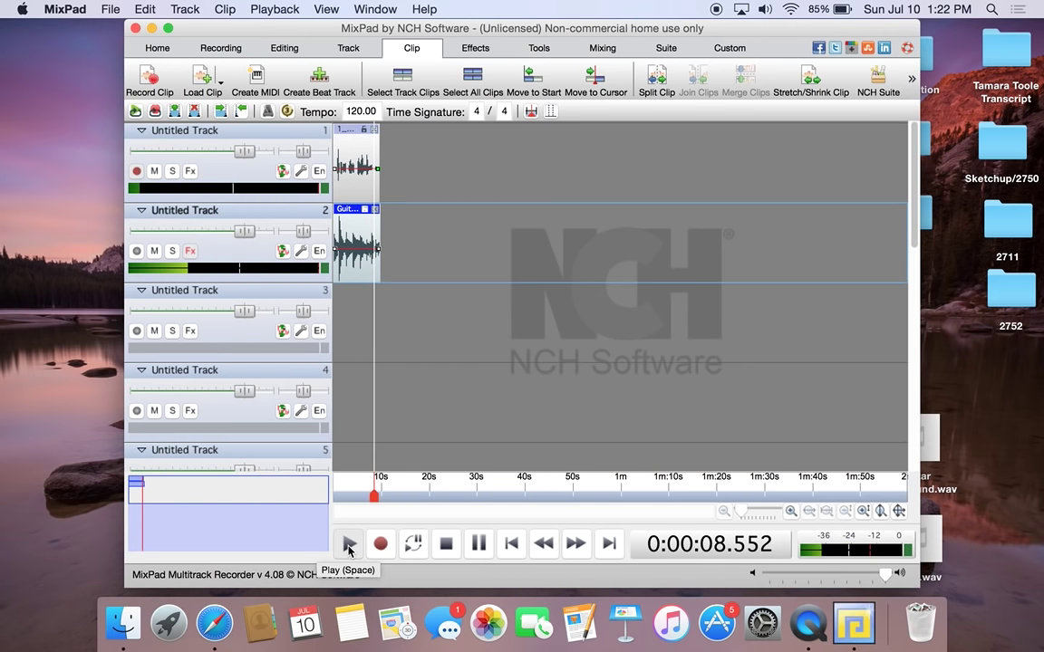
click(475, 543)
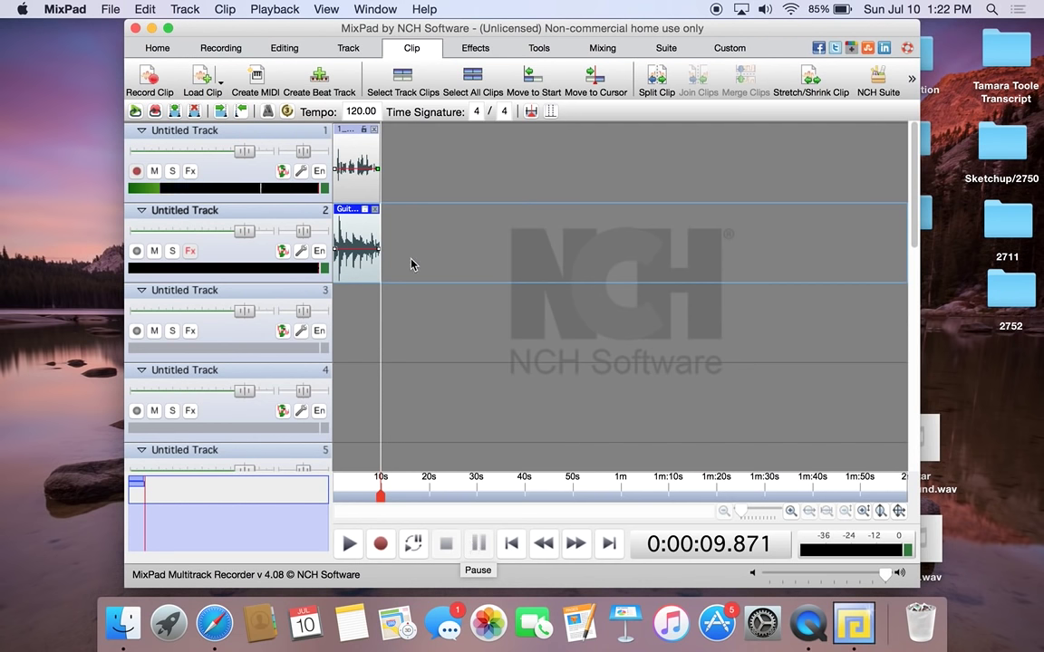
- Apply an Amplify effect with the Double Volume preset to the voice on track 1, and play the mix from the beginning
click(351, 138)
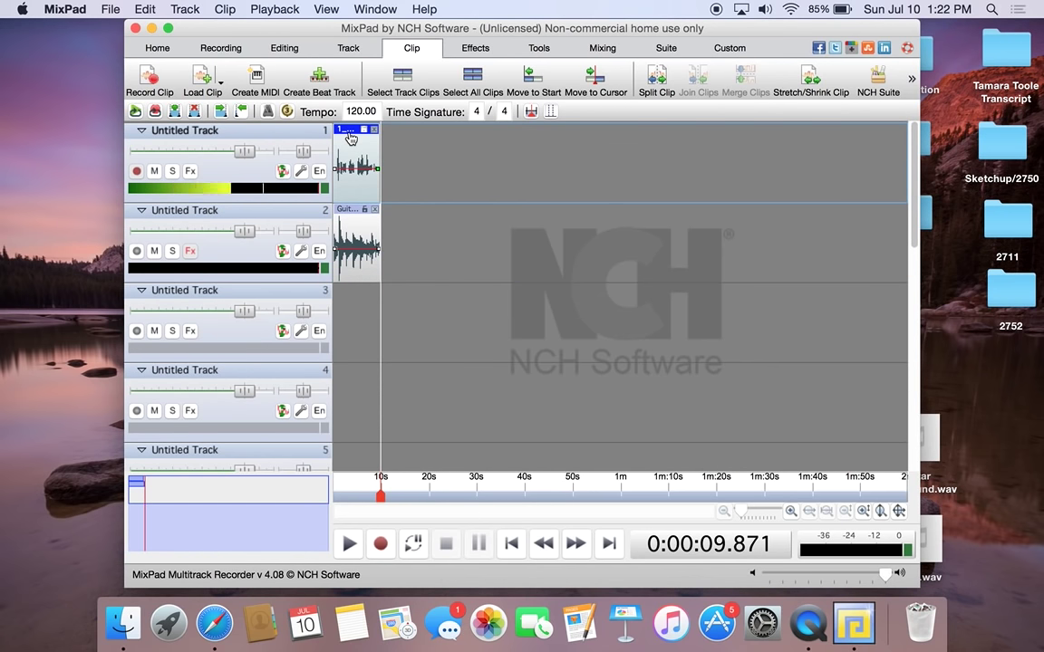
click(190, 171)
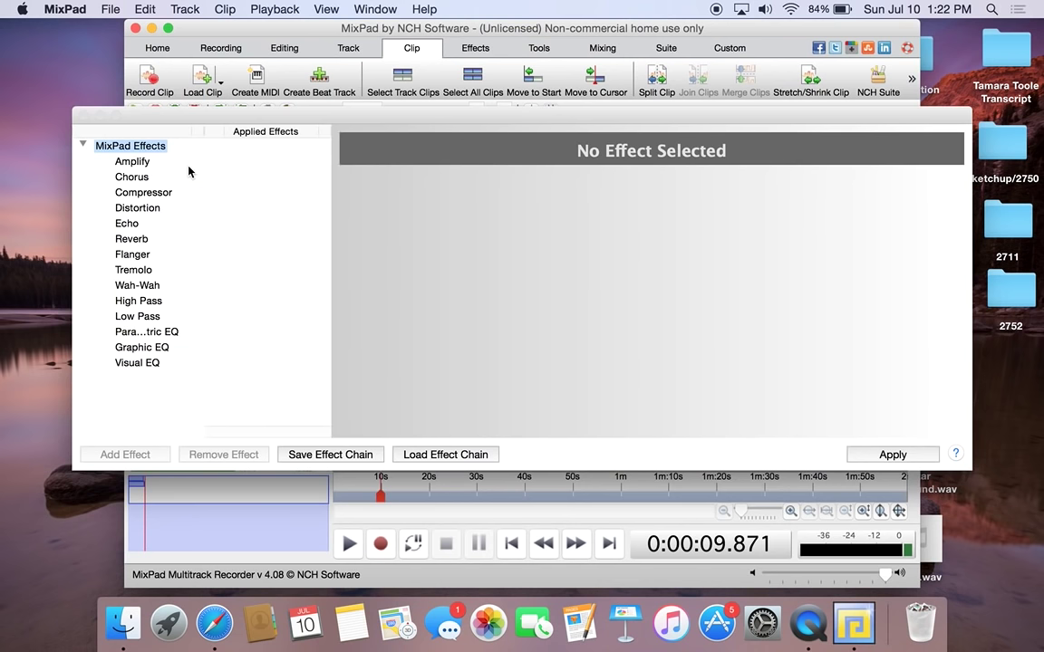
double_click(132, 162)
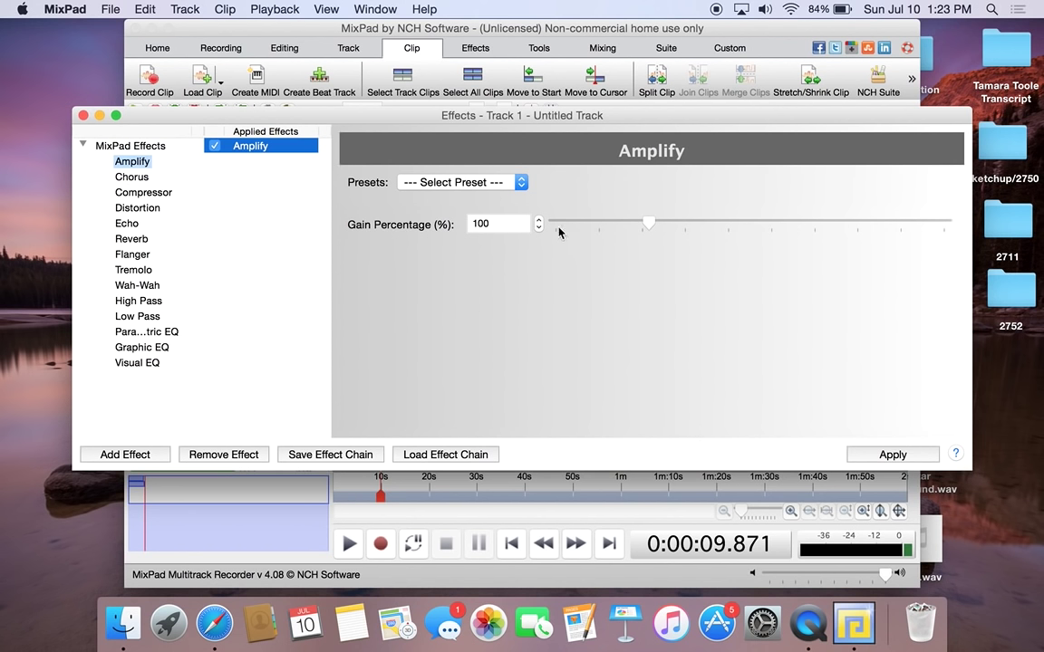
click(522, 184)
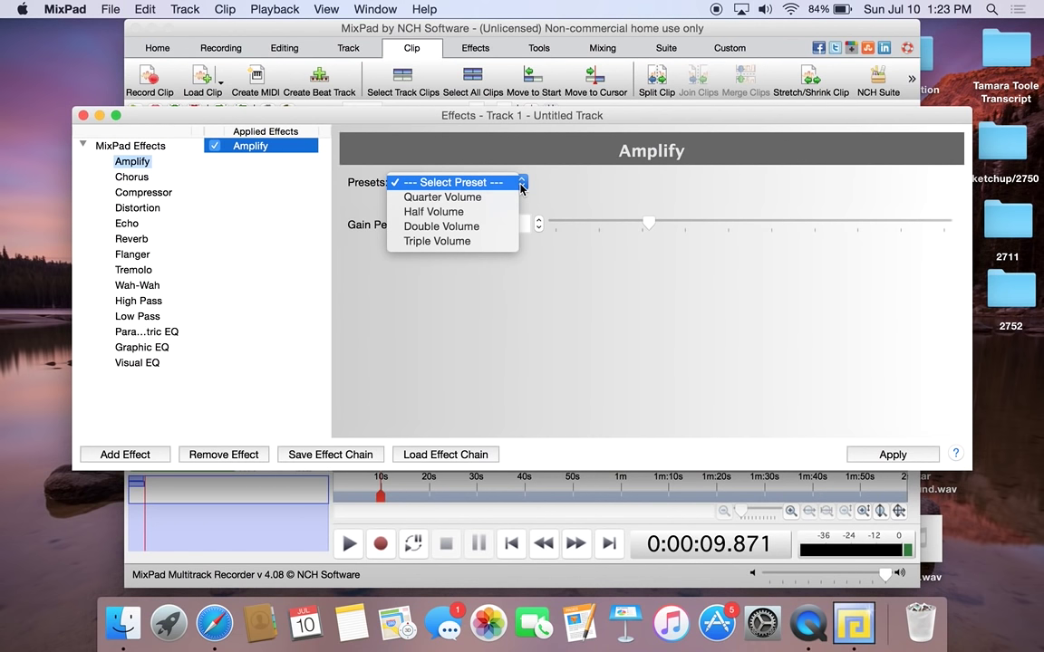
click(480, 227)
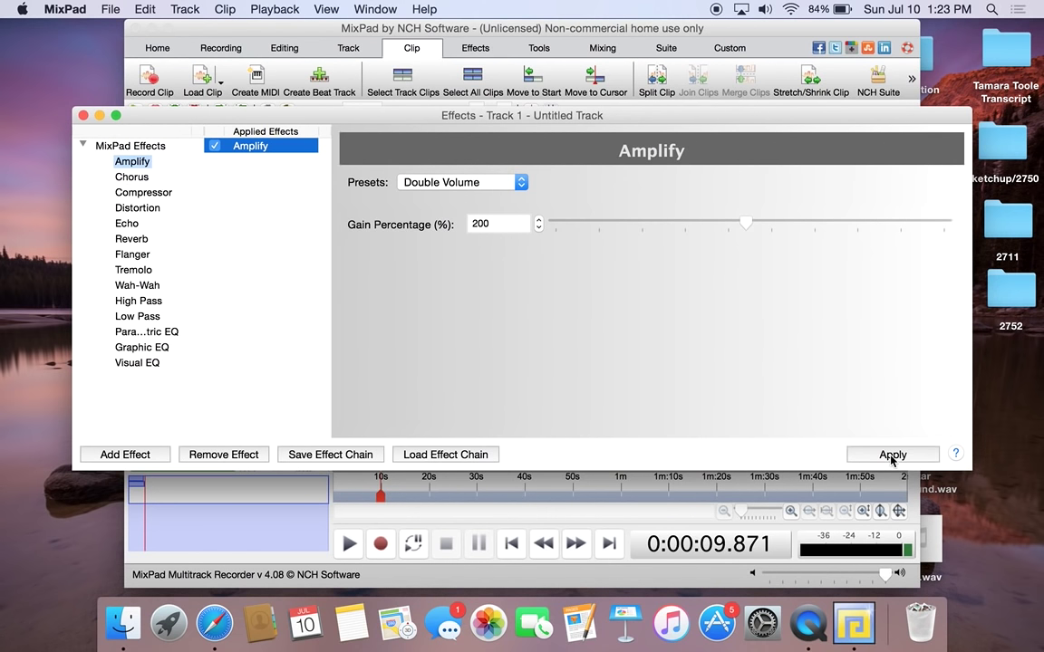
click(84, 115)
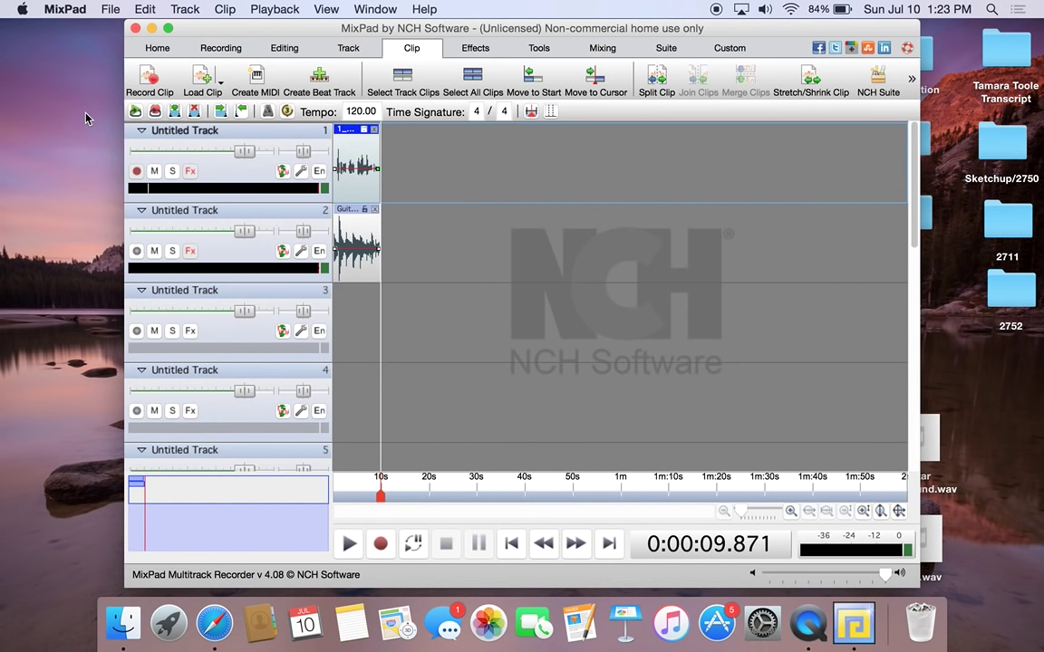
drag(380, 496, 328, 495)
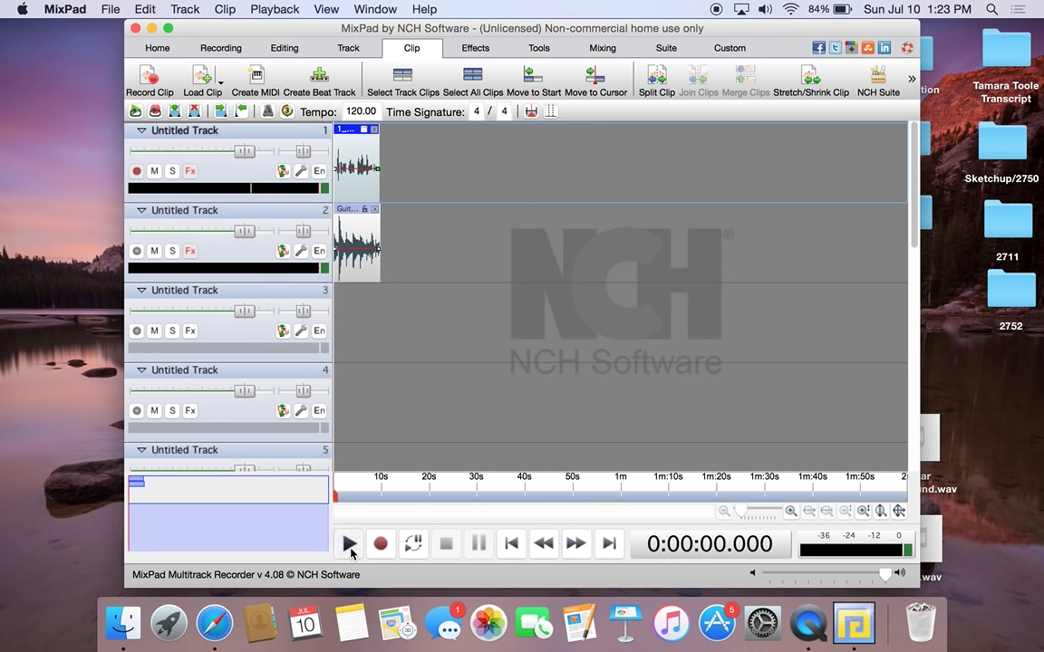
click(349, 545)
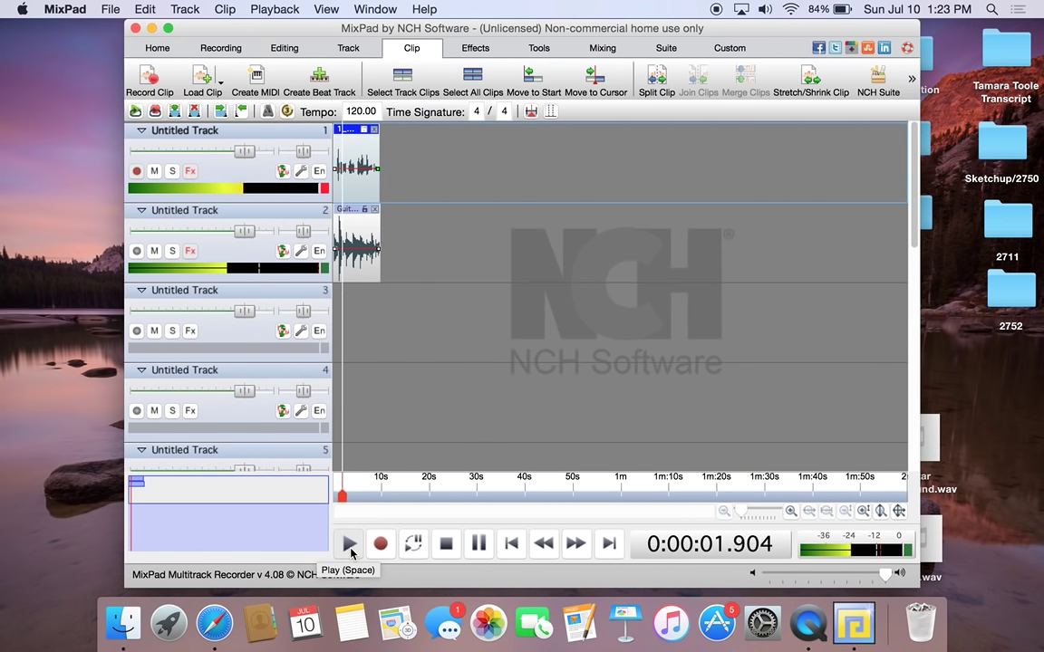
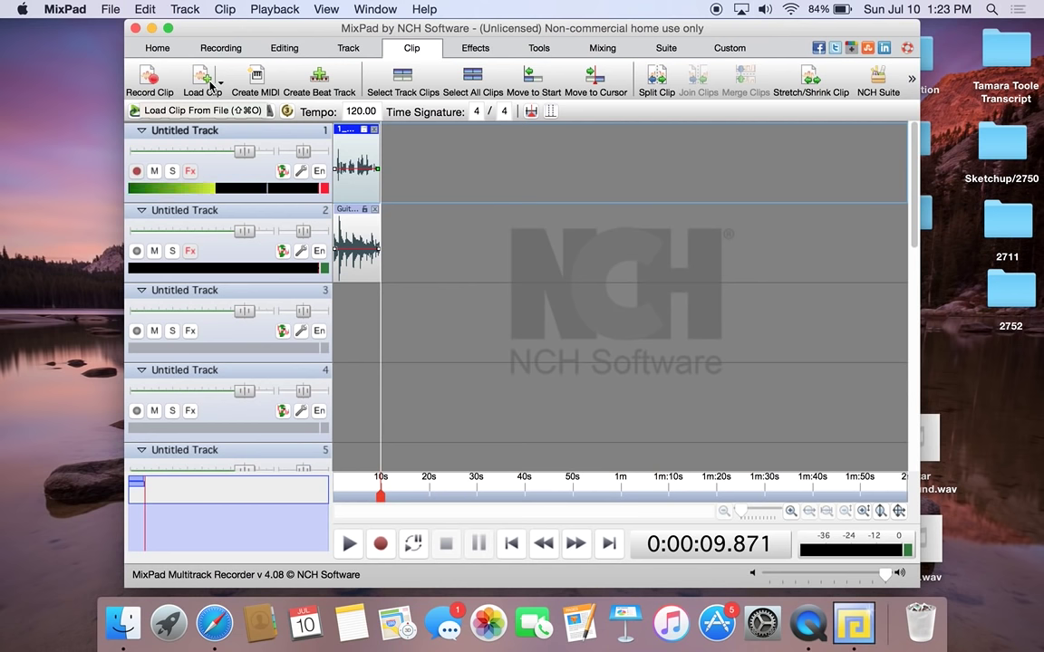
- Try adding beep.wav from the Desktop after the voice clip on track 1, and undo the addition after playing it
click(203, 78)
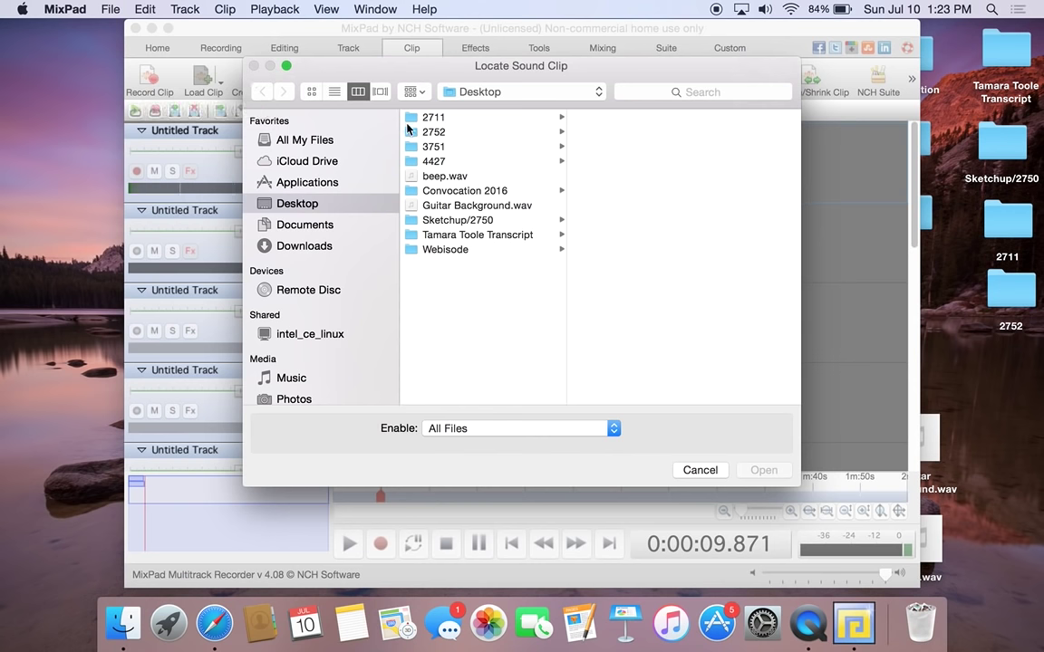
click(444, 176)
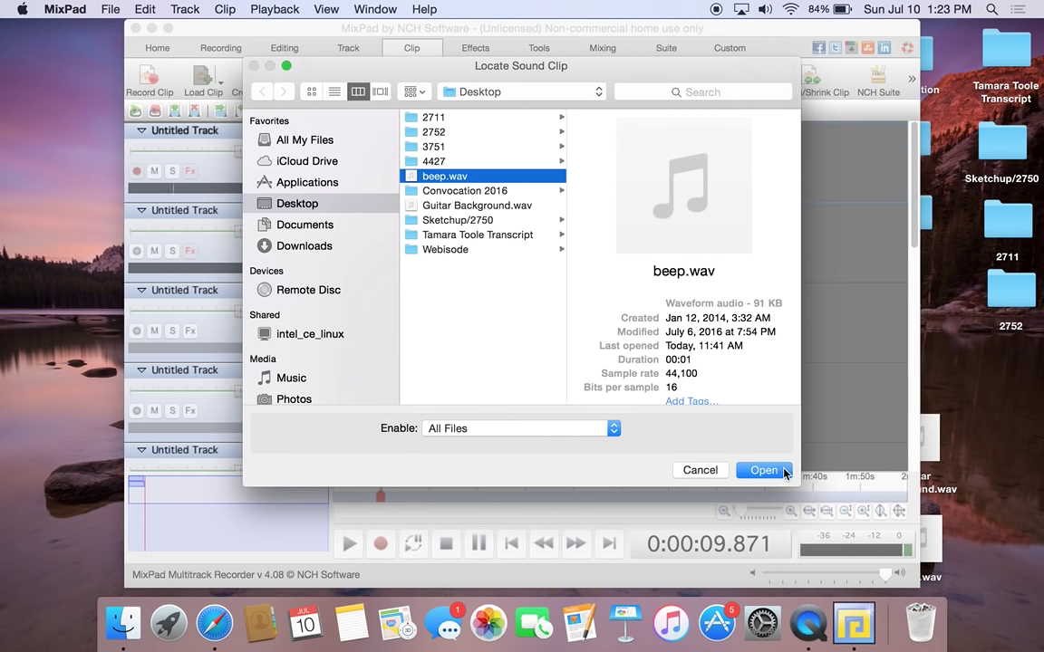
click(764, 470)
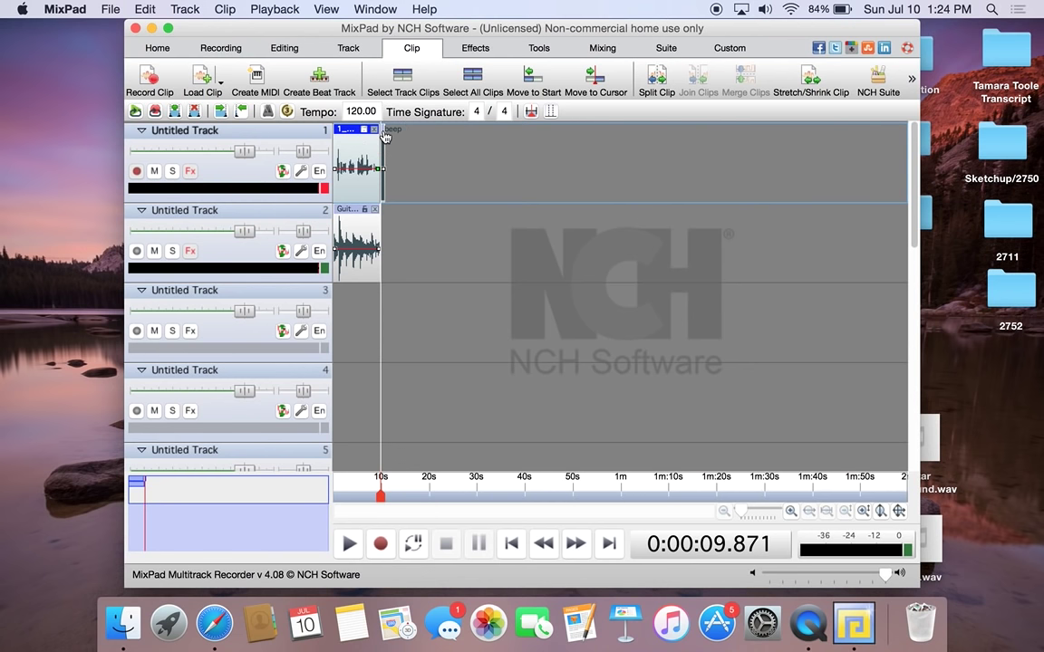
click(349, 543)
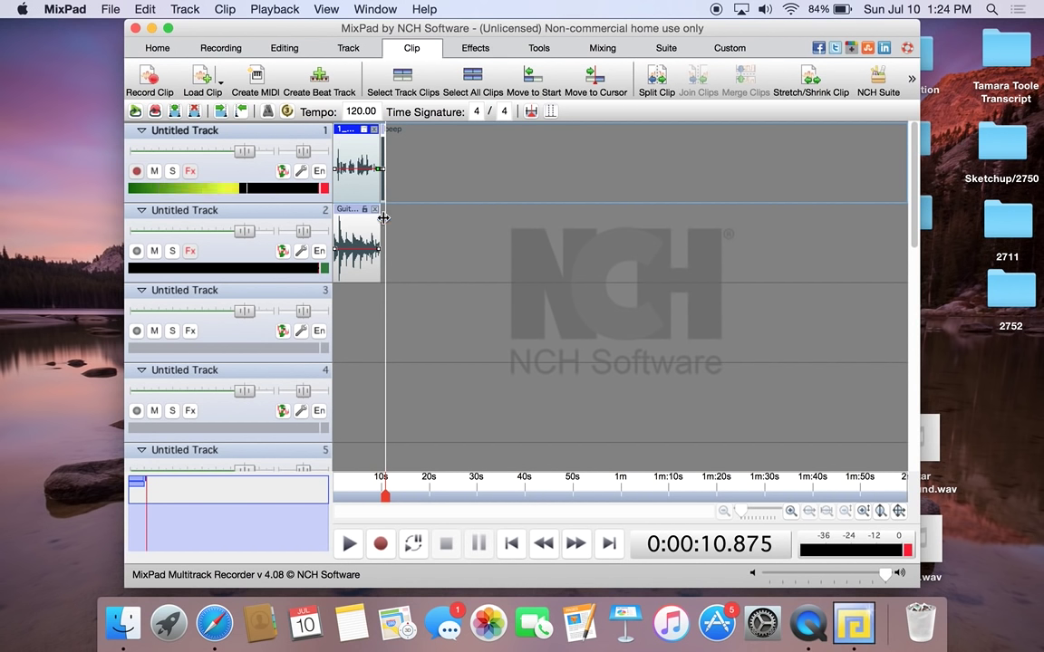
click(145, 10)
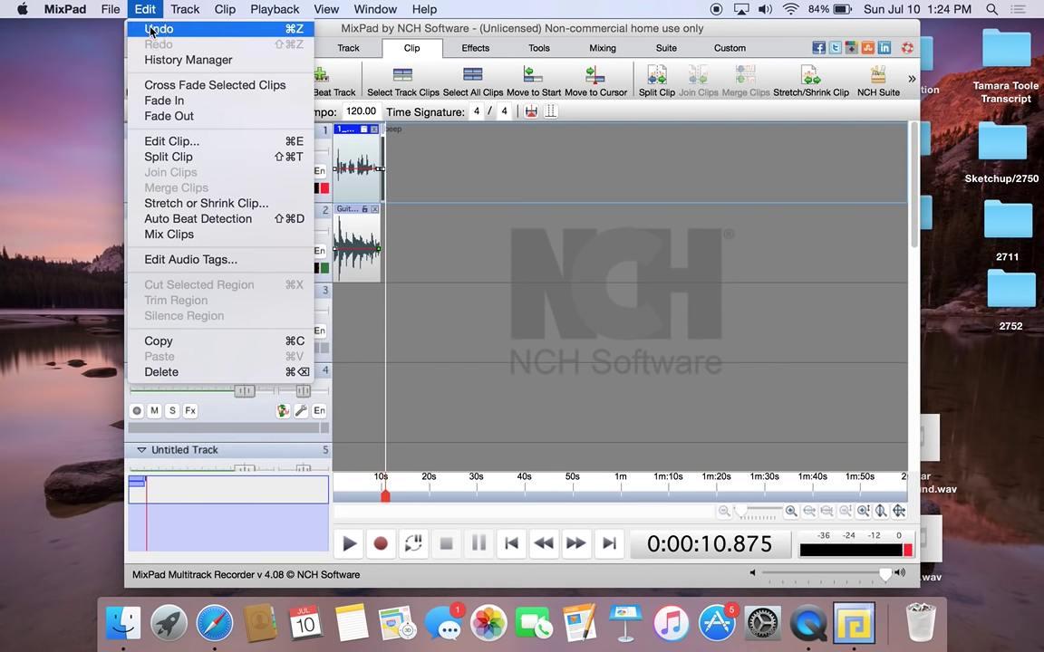
click(151, 29)
- Load beep.wav from the Desktop onto track 3, placed at the end of the voice and guitar clips at about 9.87 seconds
click(305, 244)
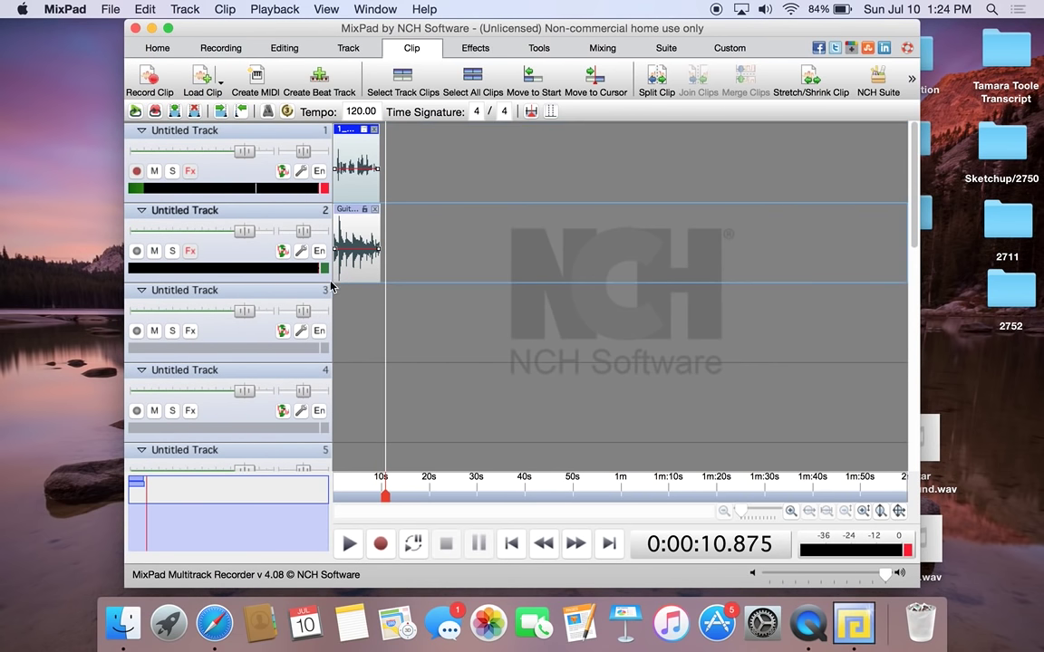
click(298, 291)
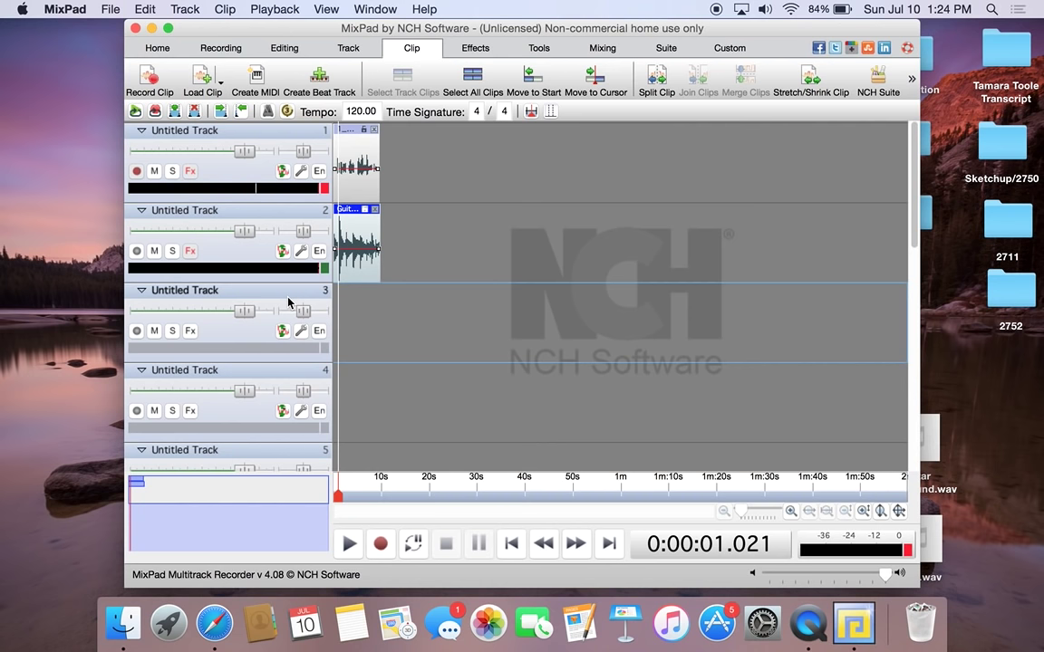
drag(343, 497, 380, 497)
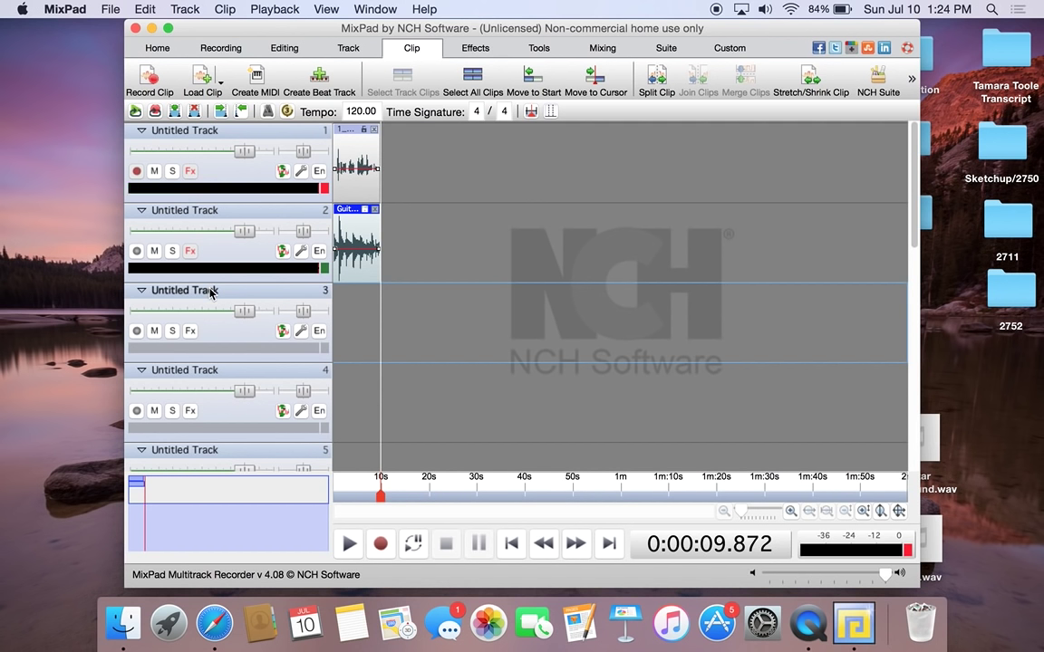
click(203, 78)
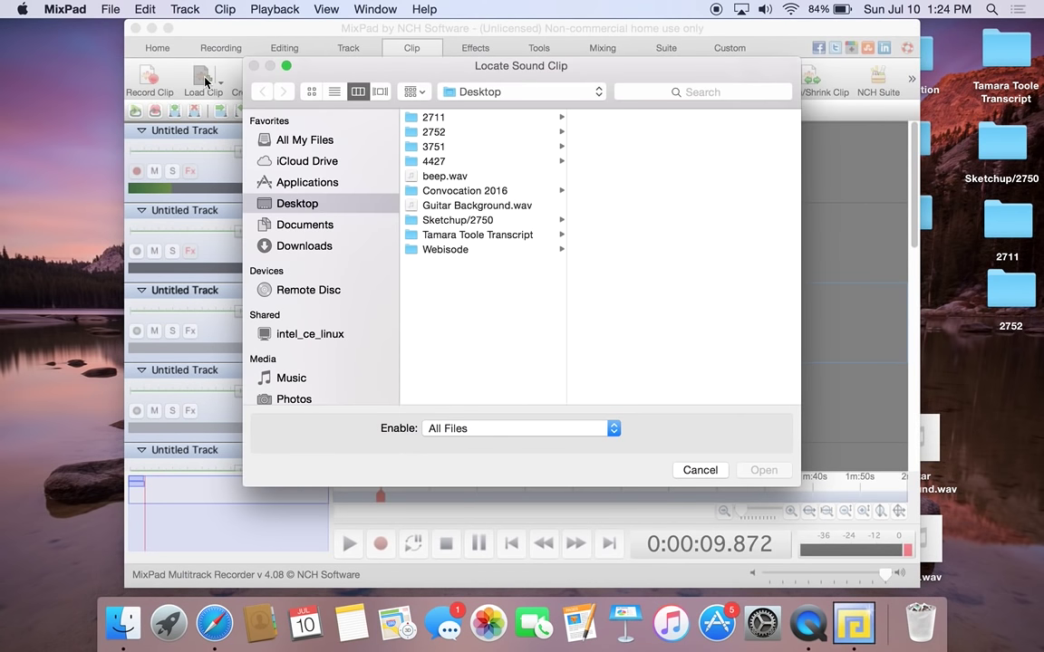
click(448, 178)
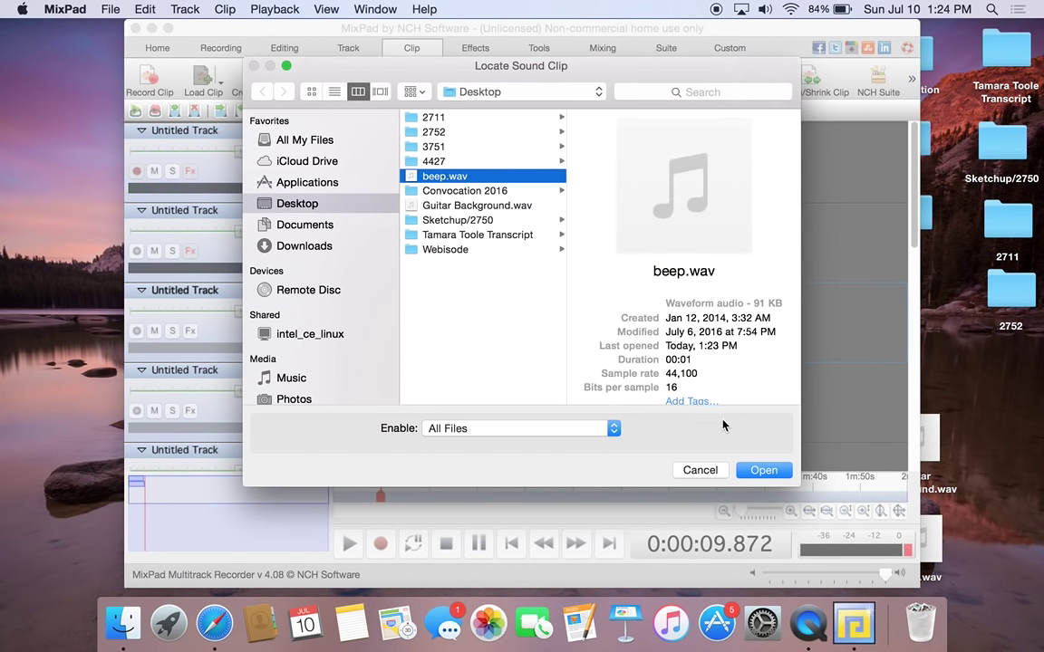
click(761, 469)
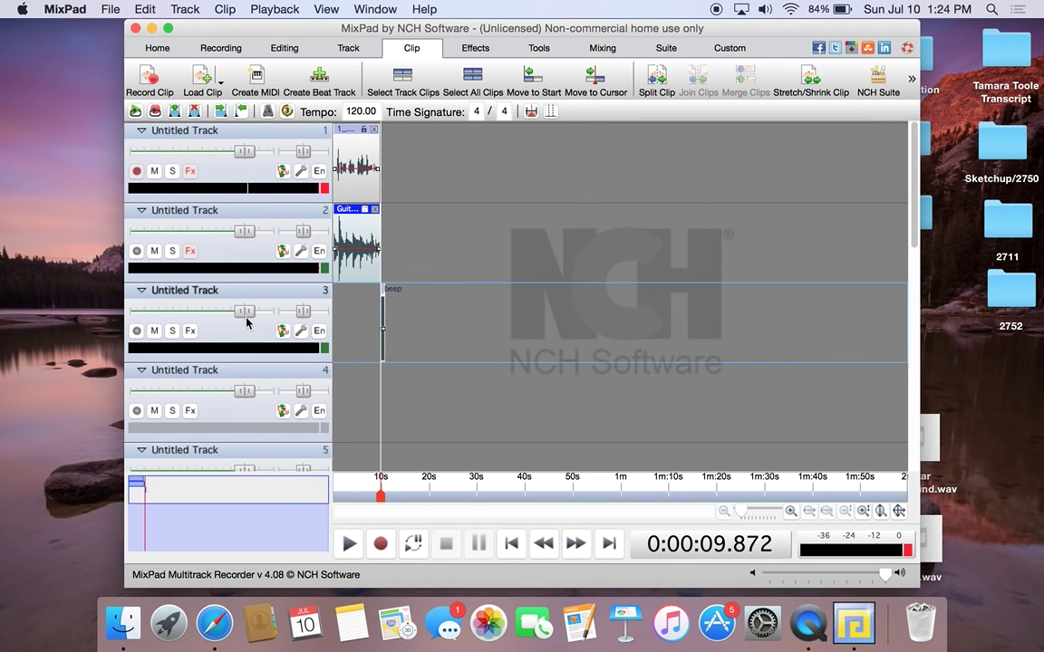
- Apply an Amplify effect with 20% gain to the beep on track 3, and play the beep to check its volume
click(191, 331)
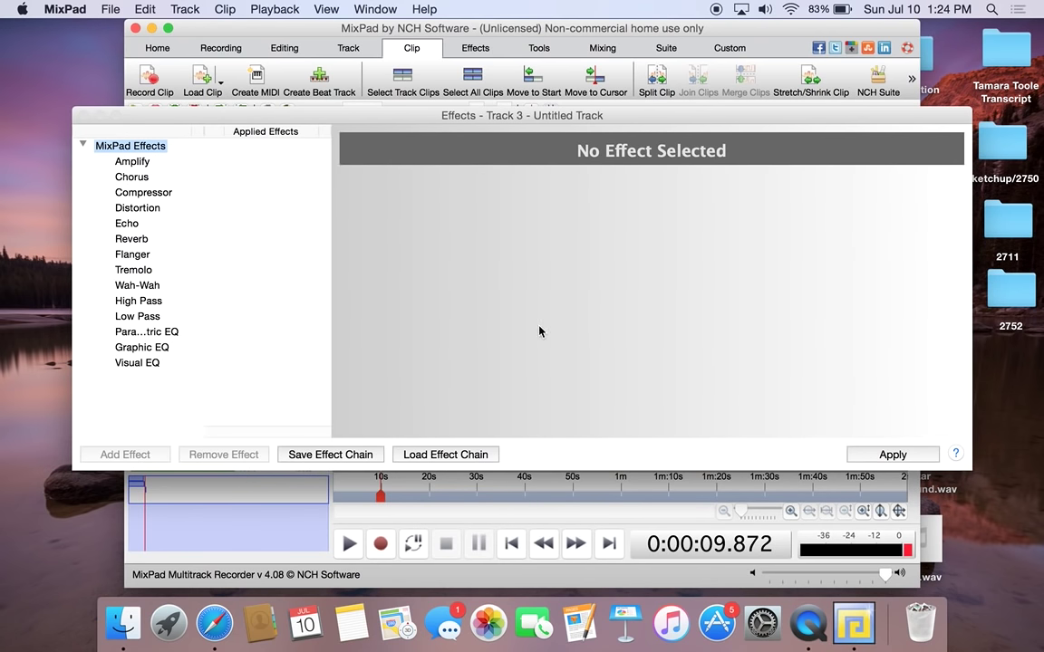
key(Escape)
click(386, 291)
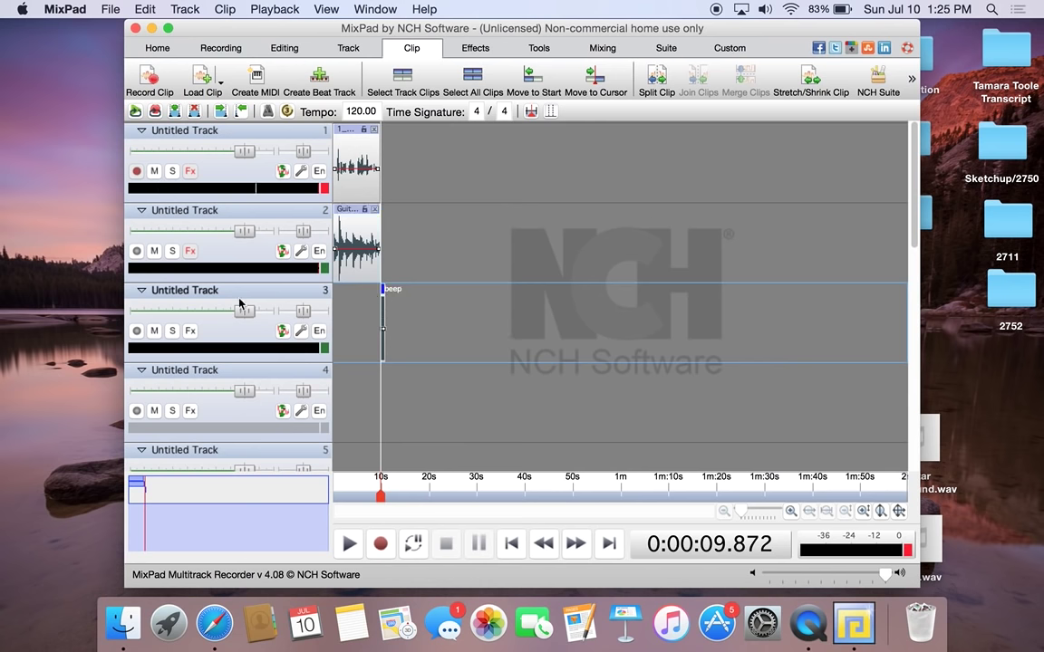
click(190, 331)
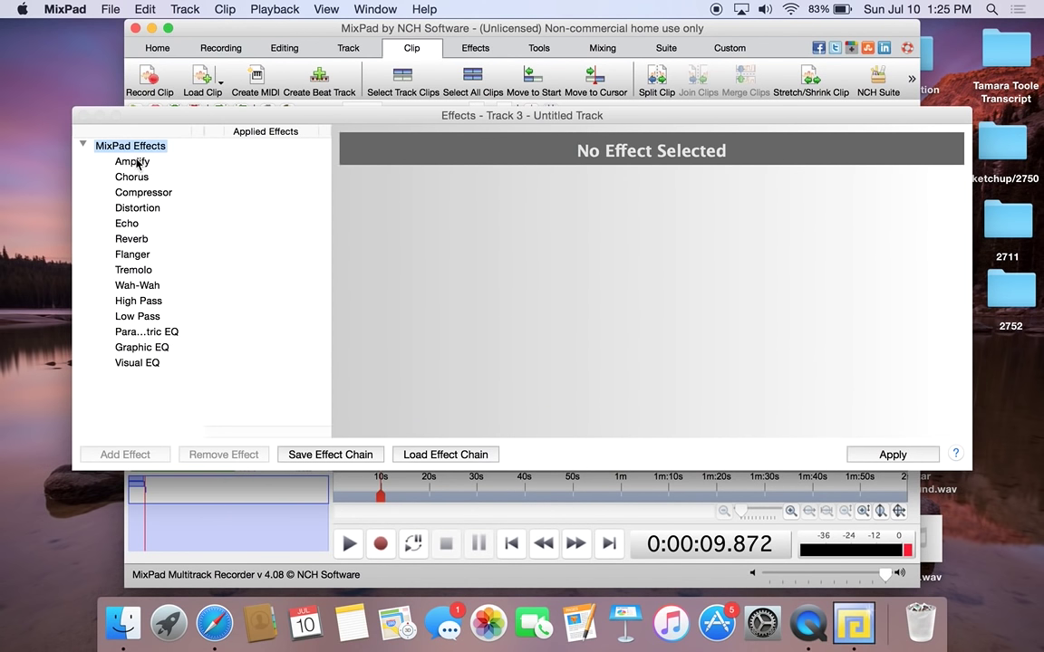
double_click(132, 161)
drag(652, 227, 578, 229)
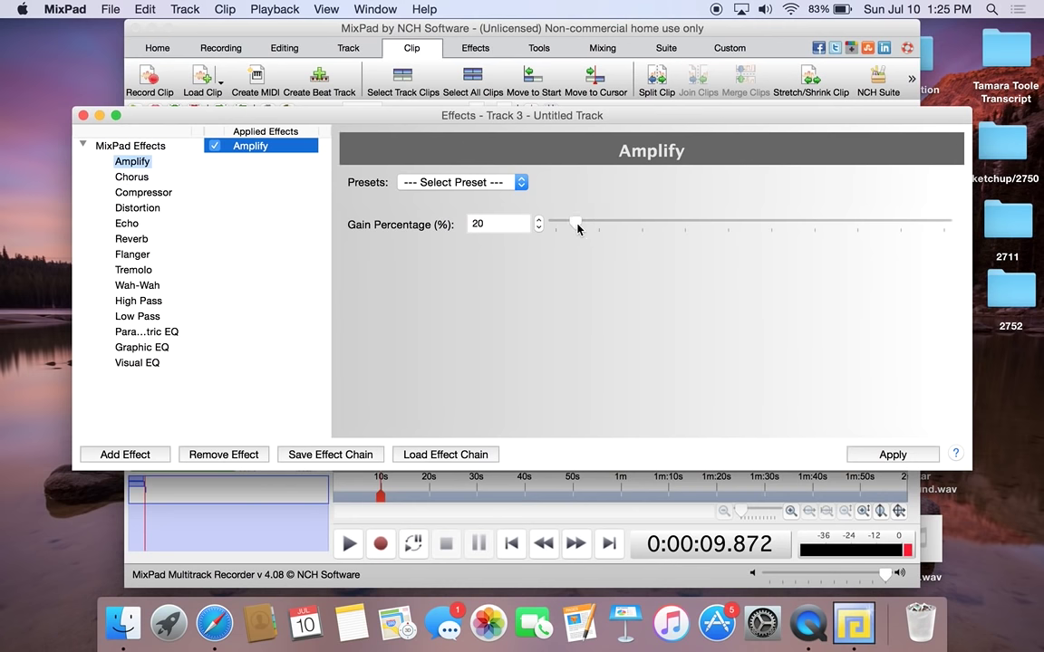
click(912, 455)
click(84, 116)
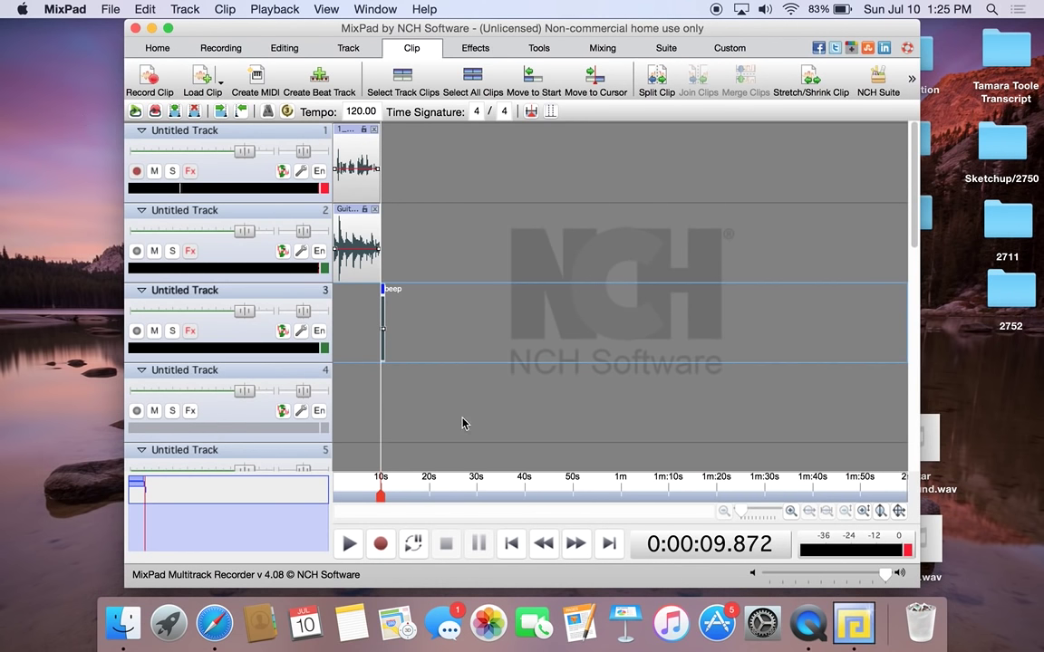
click(346, 546)
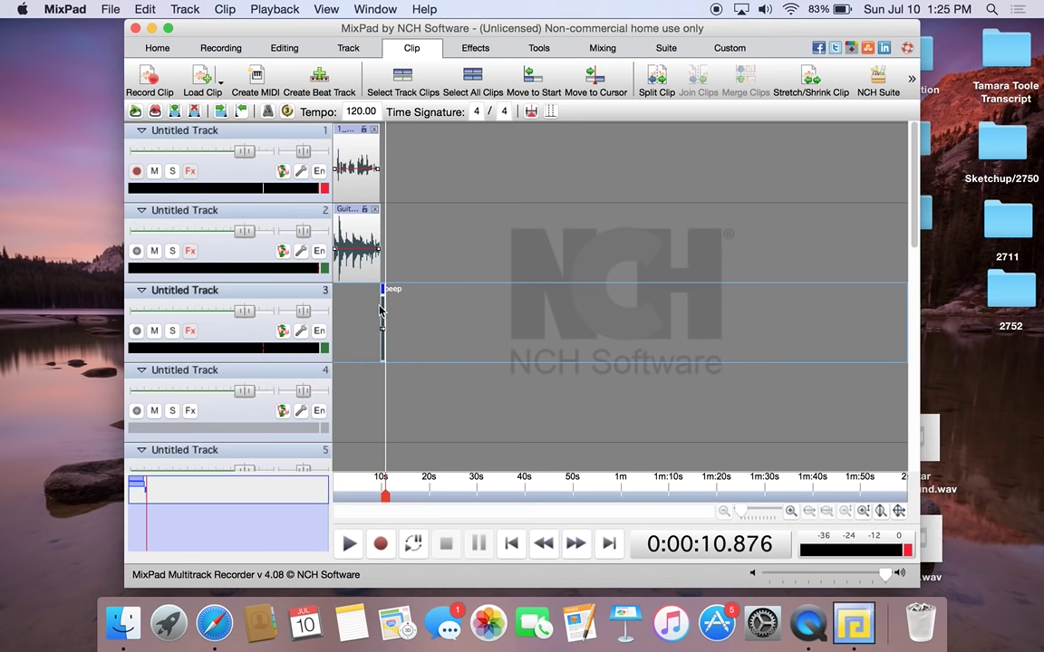
- Set the Amplify gain on track 3 to 12%, and play the mix to check the beep
click(190, 330)
drag(569, 229, 565, 227)
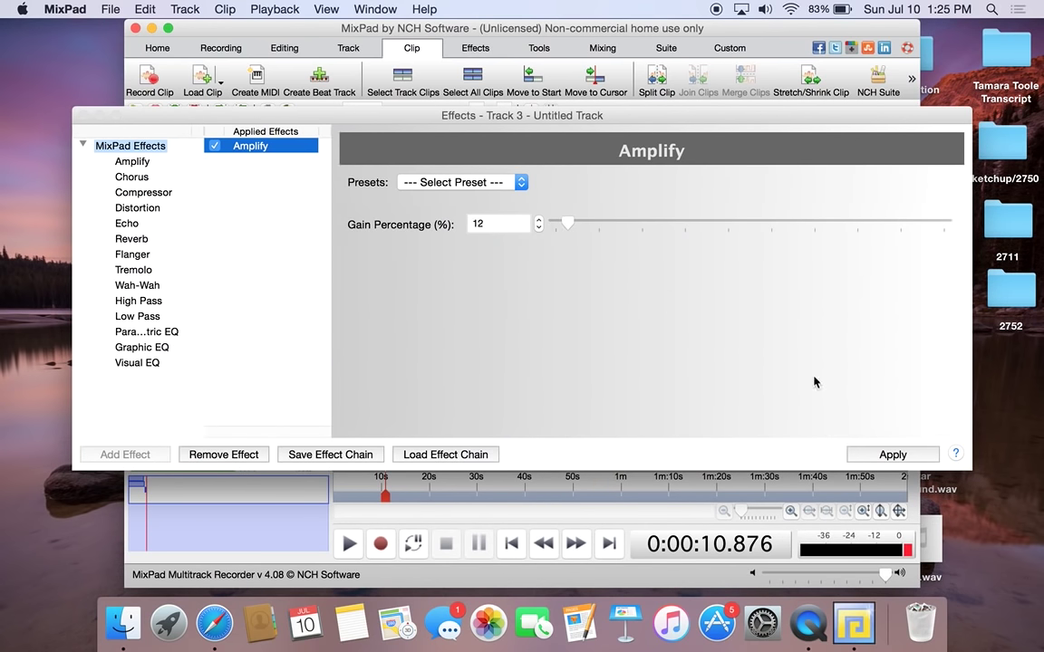
click(80, 114)
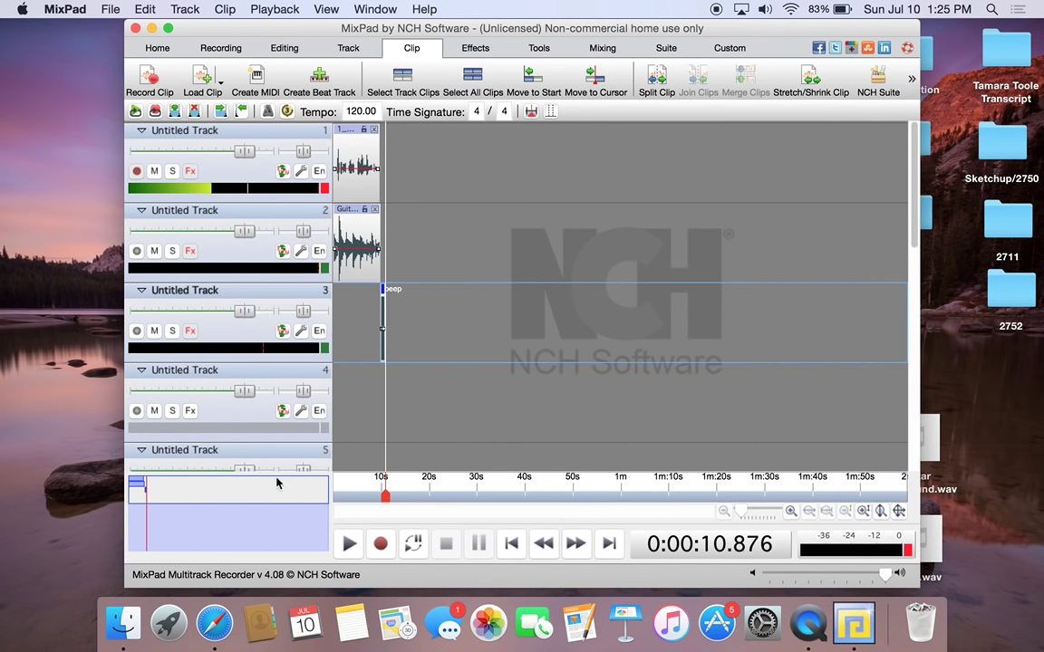
click(348, 543)
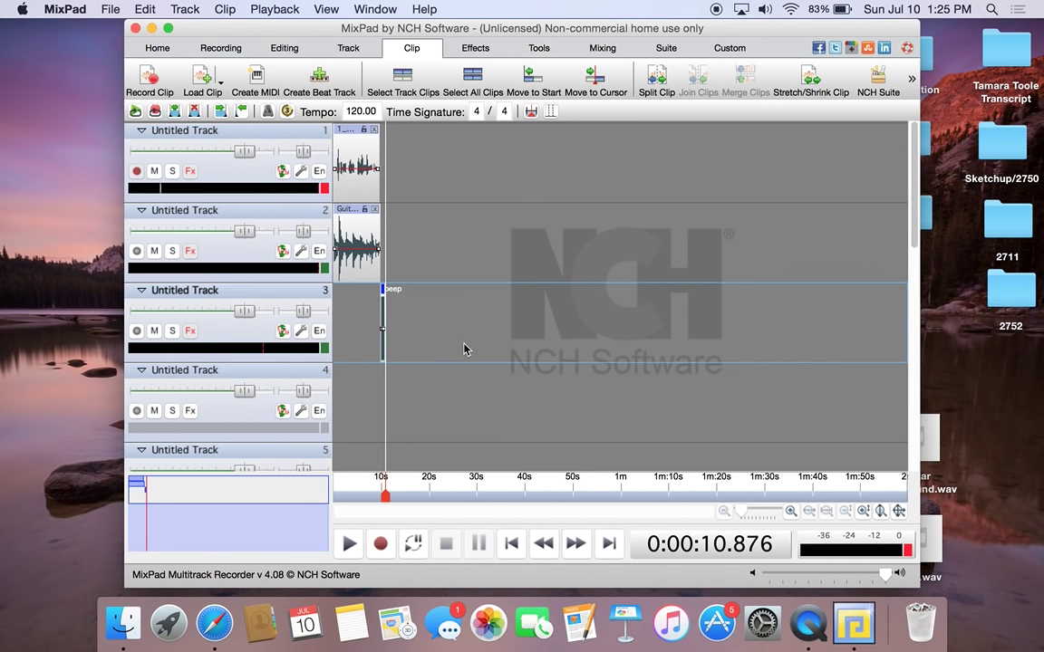
- Start exporting the mix, put off purchasing the trial version, and choose the Desktop as the save location
click(601, 50)
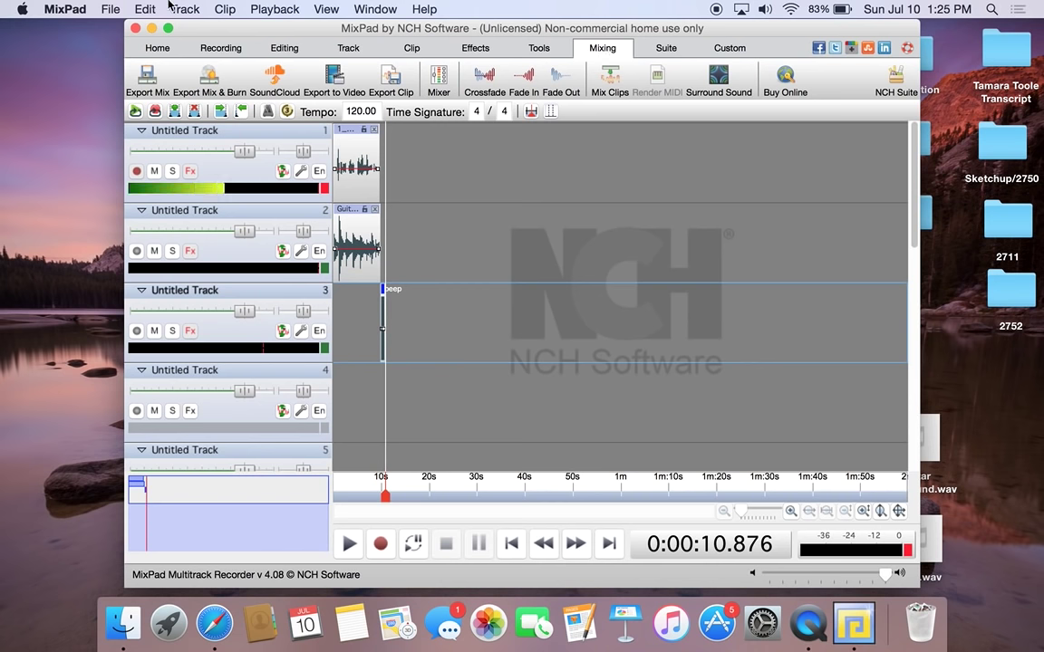
click(148, 82)
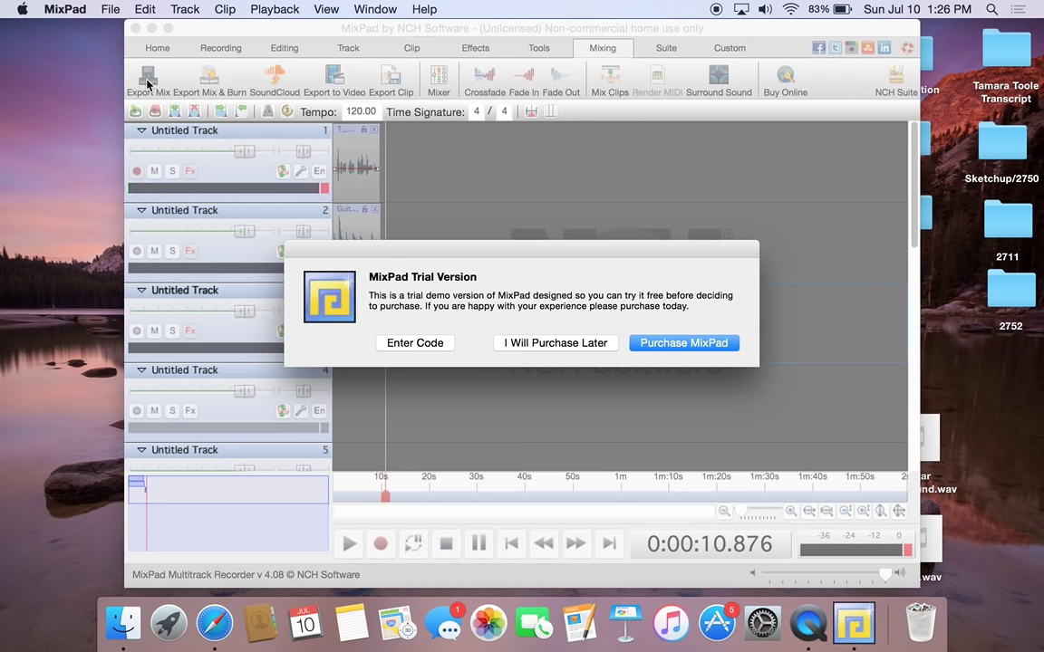
click(558, 343)
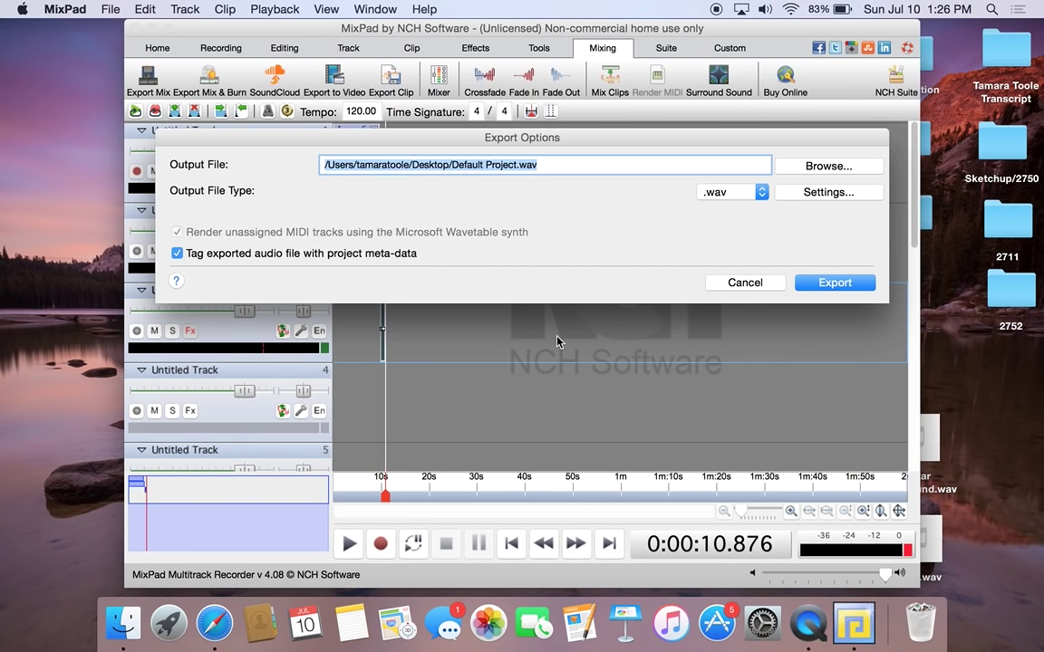
click(809, 167)
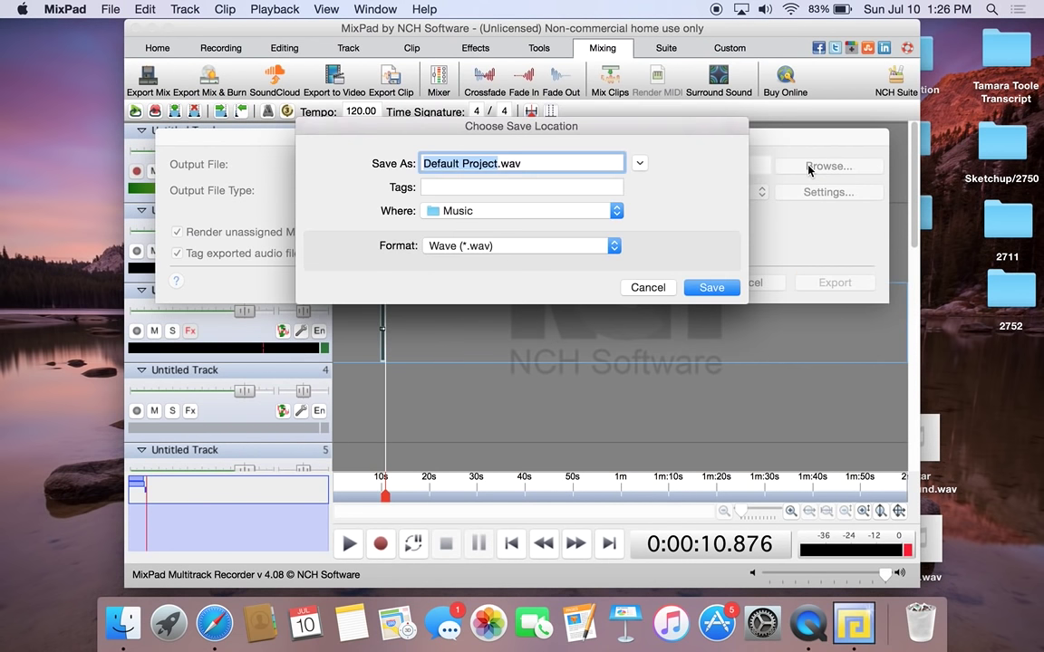
click(616, 212)
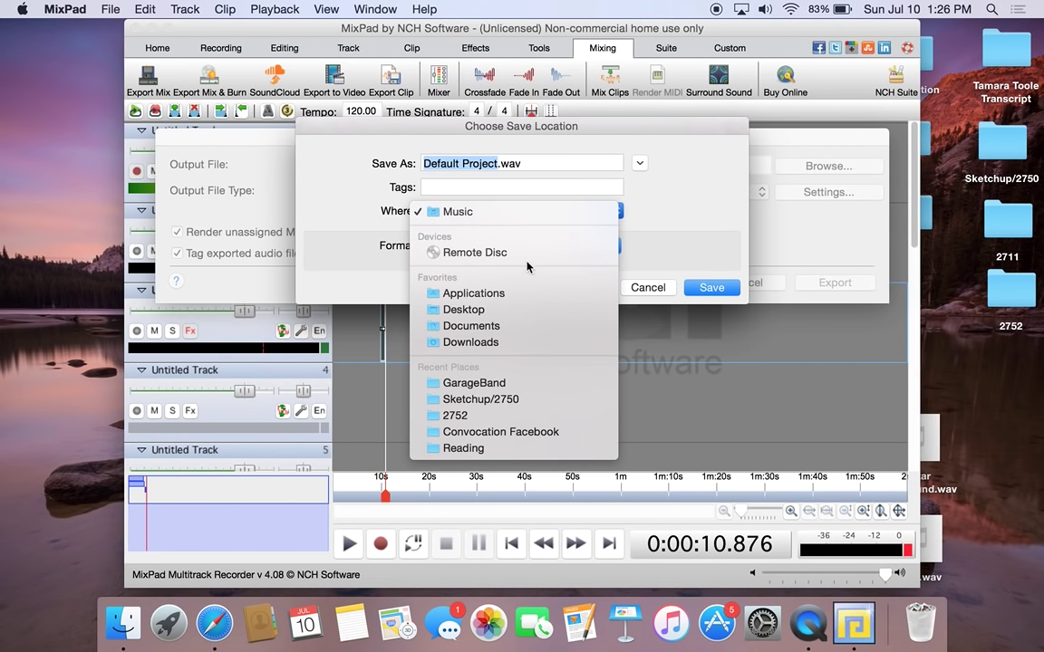
click(480, 310)
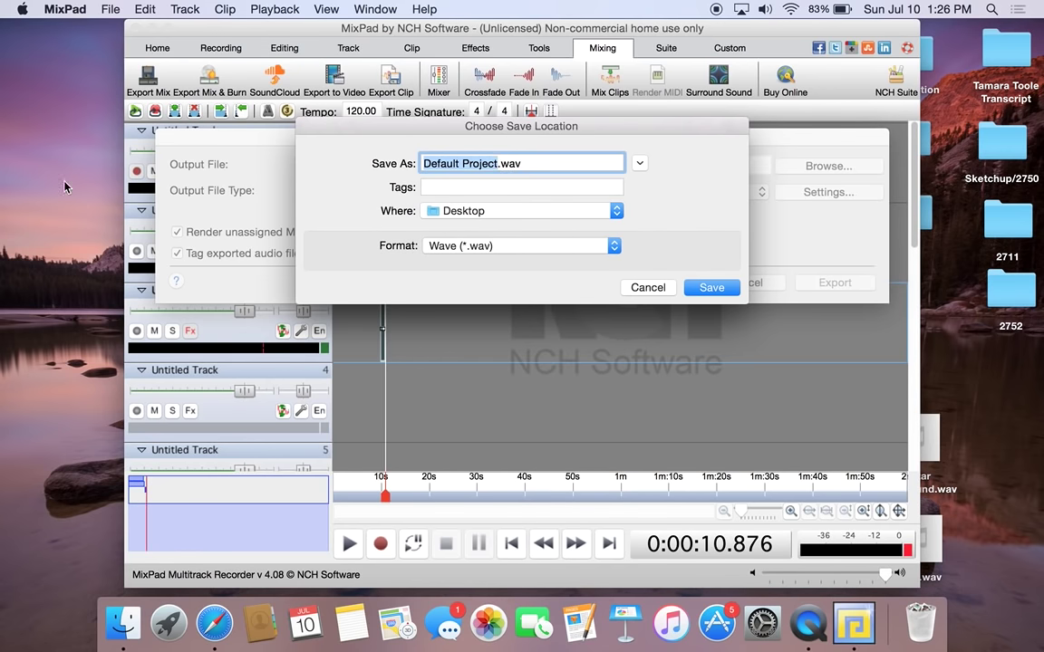
- Name the output file Voicemail Greeting, keep the Wave (*.wav) format, and export the mix
text(Voicemail Greeting)
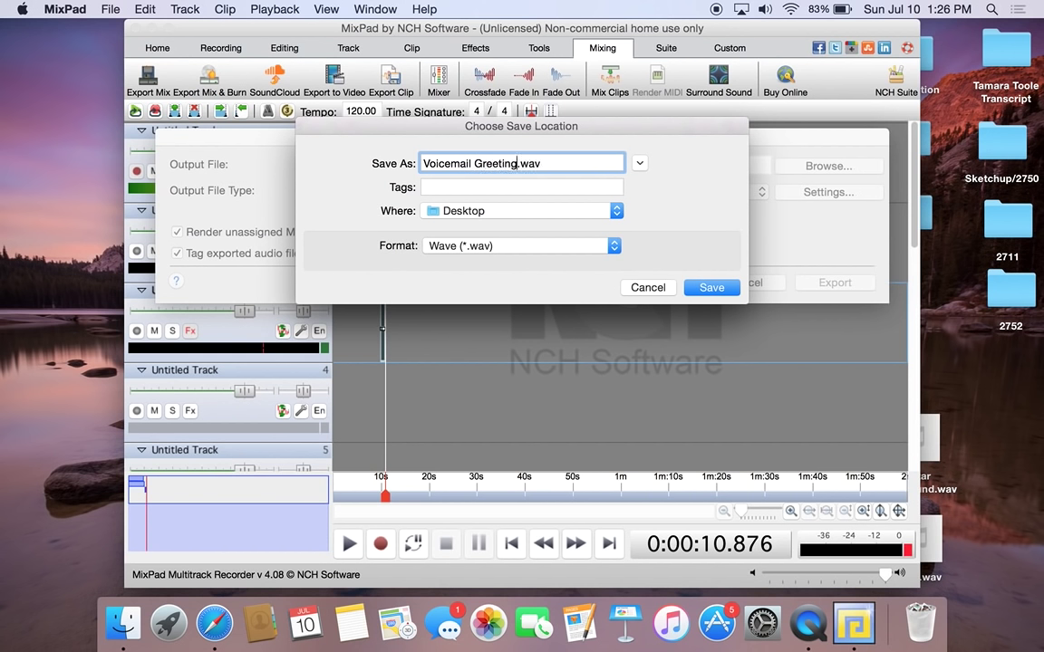
click(610, 245)
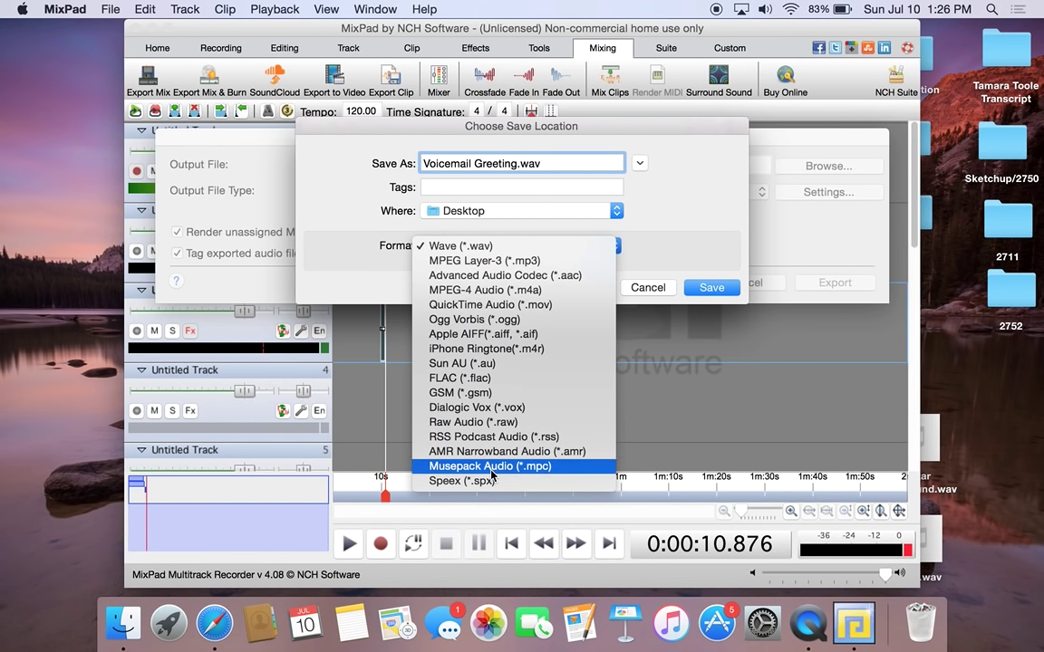
click(509, 246)
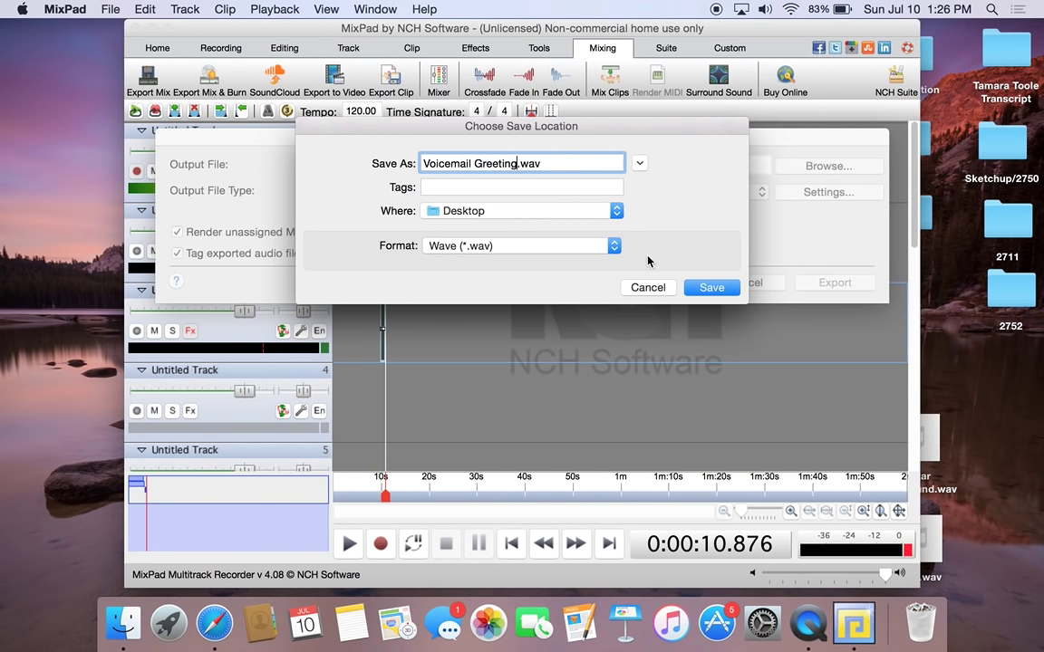
click(712, 288)
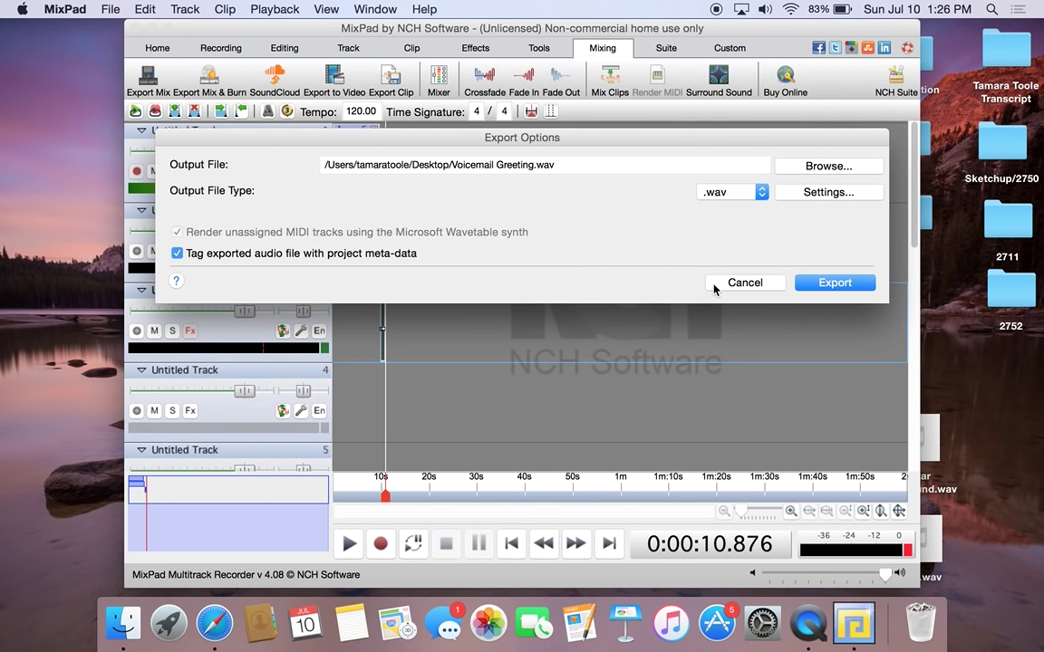
click(831, 282)
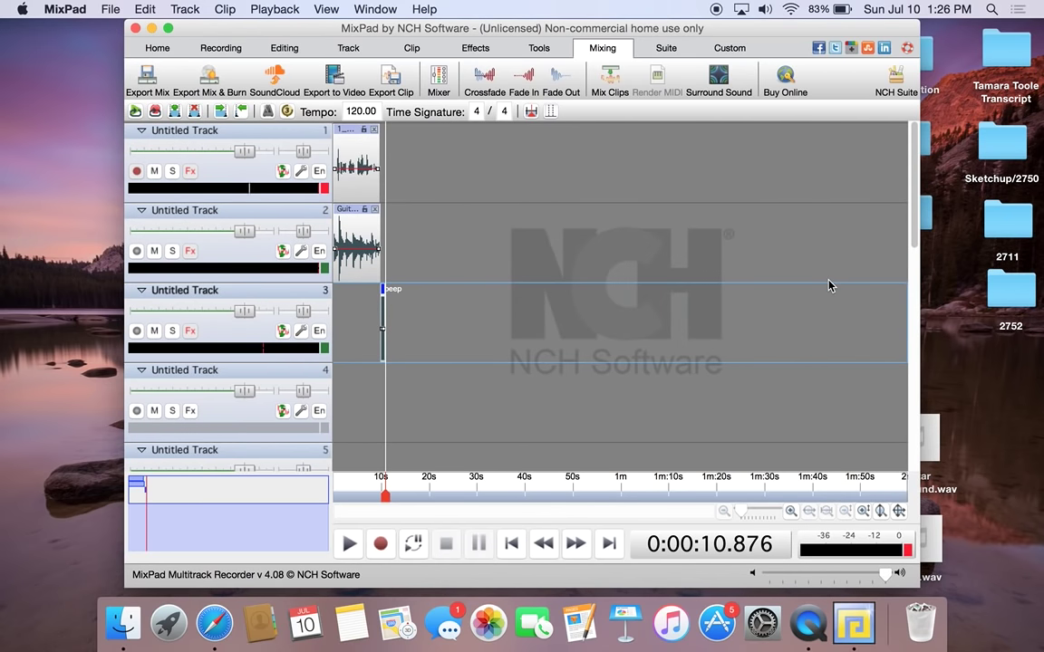
- Minimize the MixPad window and select the exported Voicemail Greeting.wav file on the Desktop
click(150, 28)
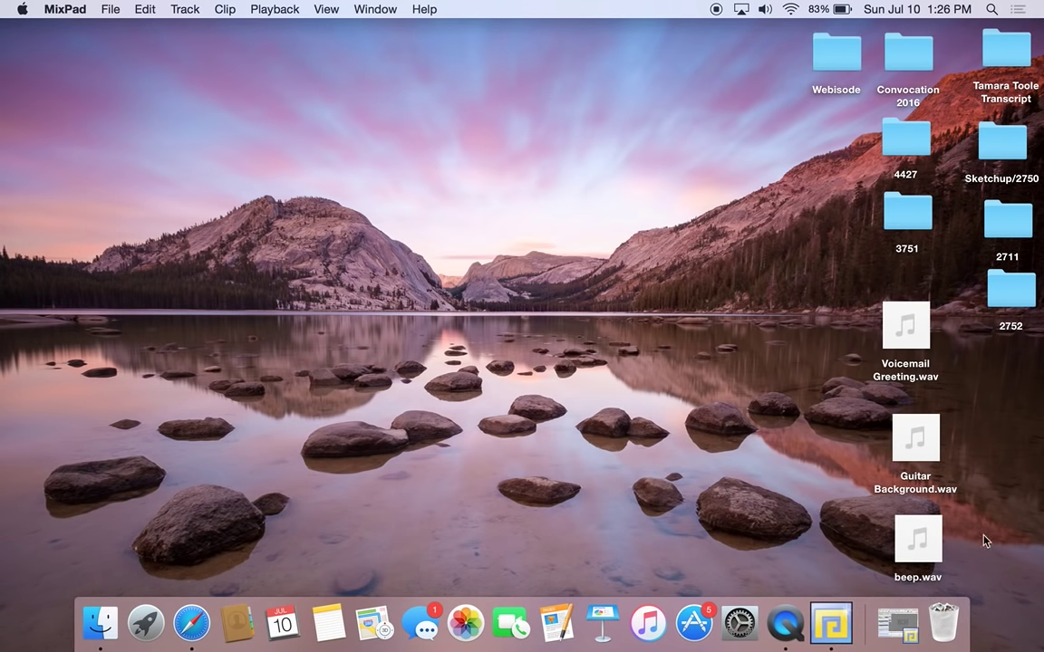
click(906, 325)
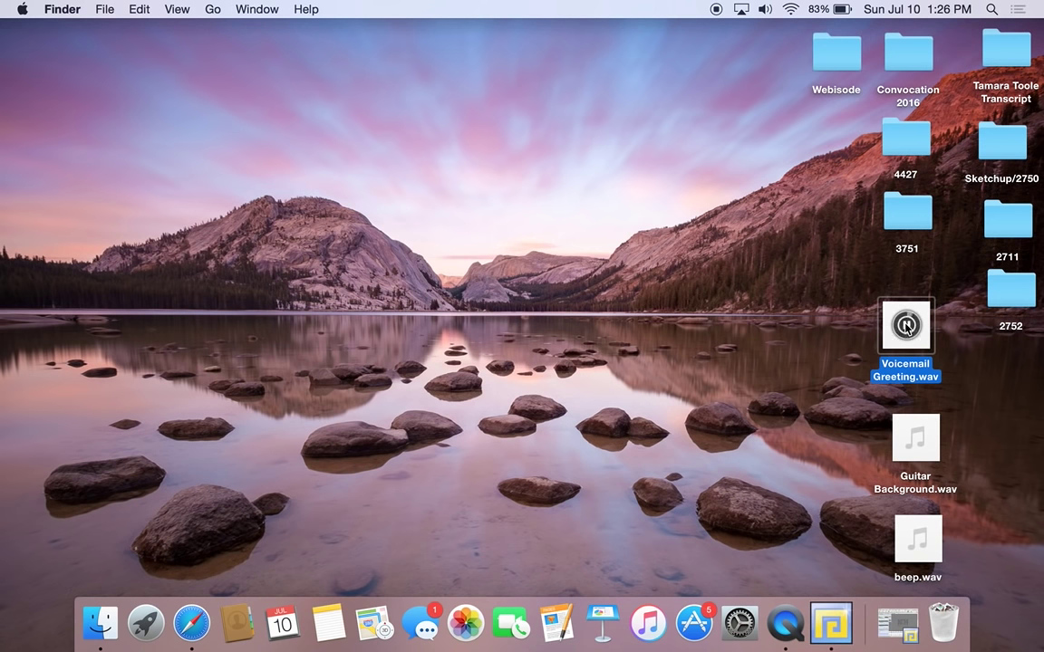